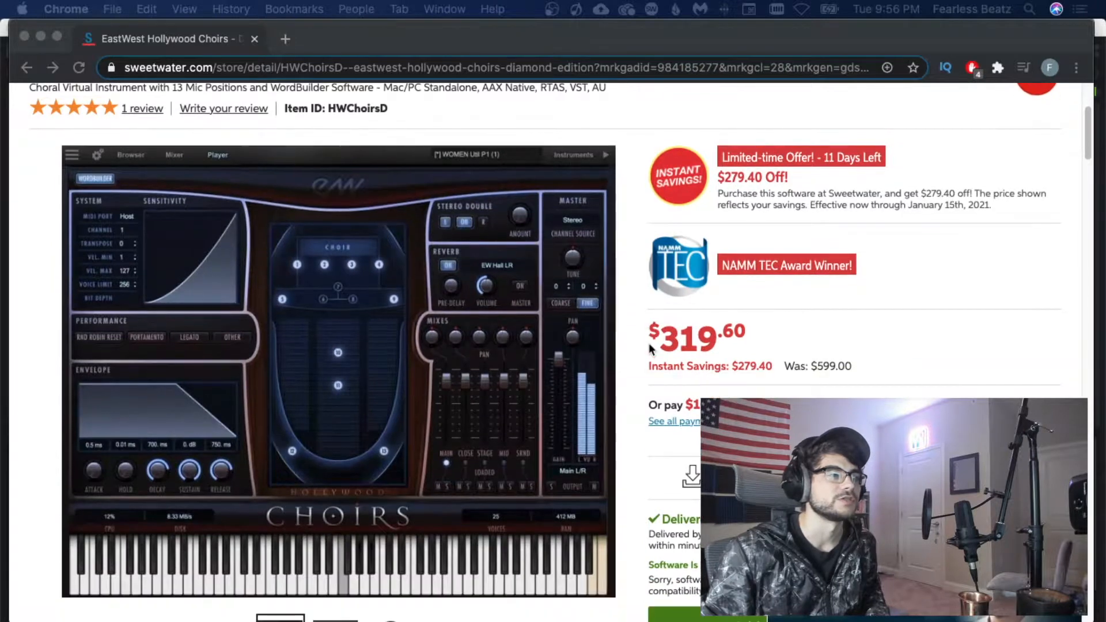
# Close the EastWest Hollywood Choirs product page and return to the MAD CHOIR set in Ableton Live.
pyautogui.scroll(5, 649, 349)
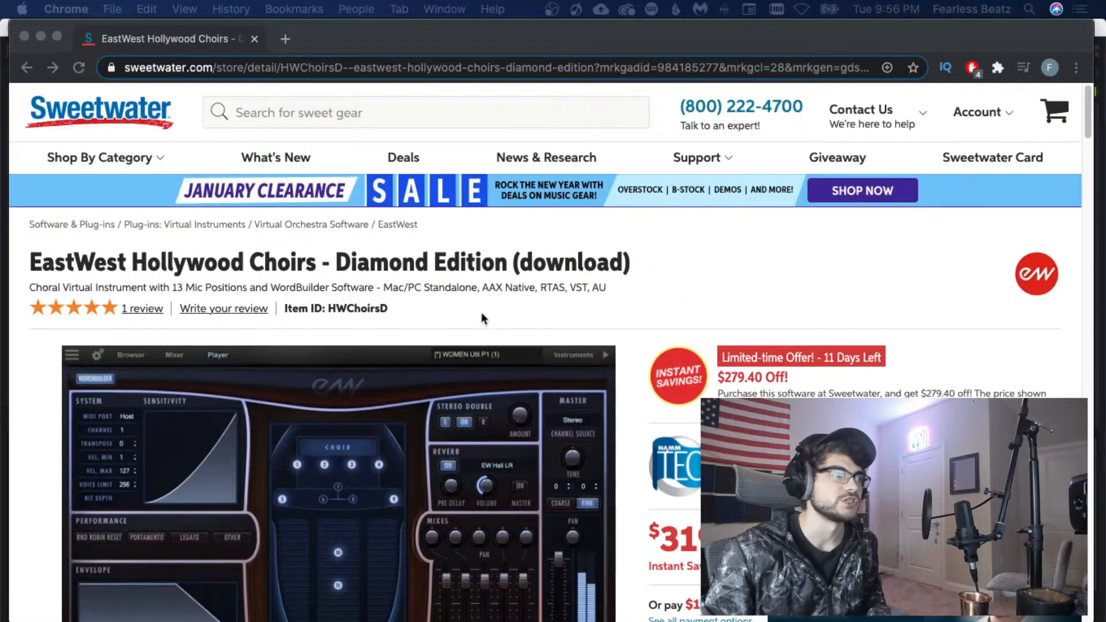
pyautogui.moveTo(122, 39); pyautogui.dragTo(132, 47)
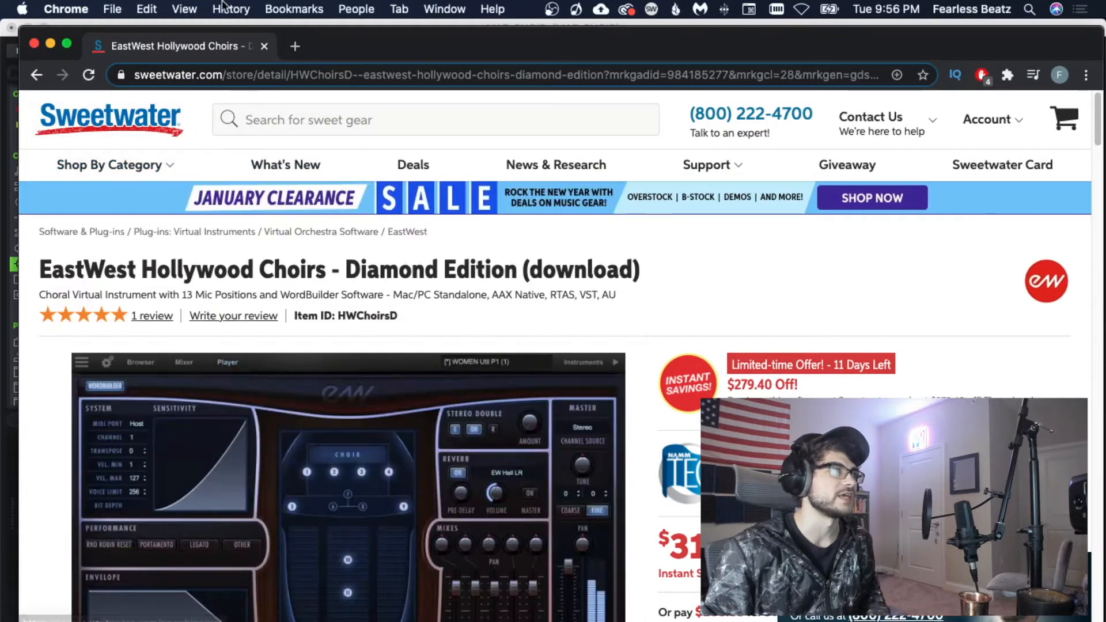
pyautogui.click(263, 46)
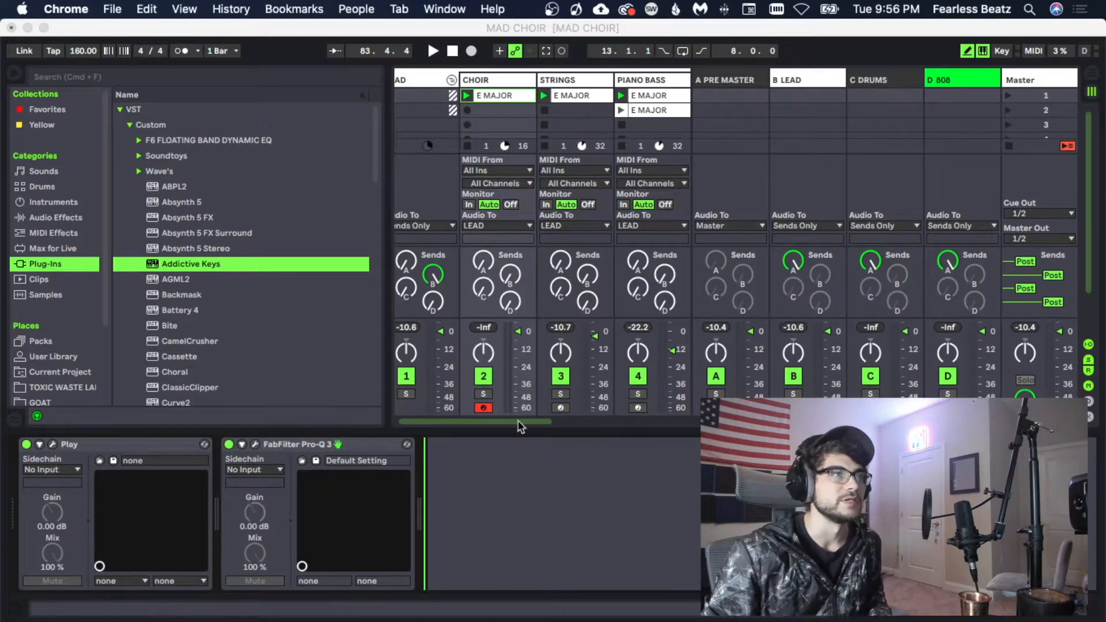
# Open the Play instrument on the CHOIR track and look into the Mens and Womens Choir folders of EW Hollywood Choirs Diamond.
pyautogui.click(507, 79)
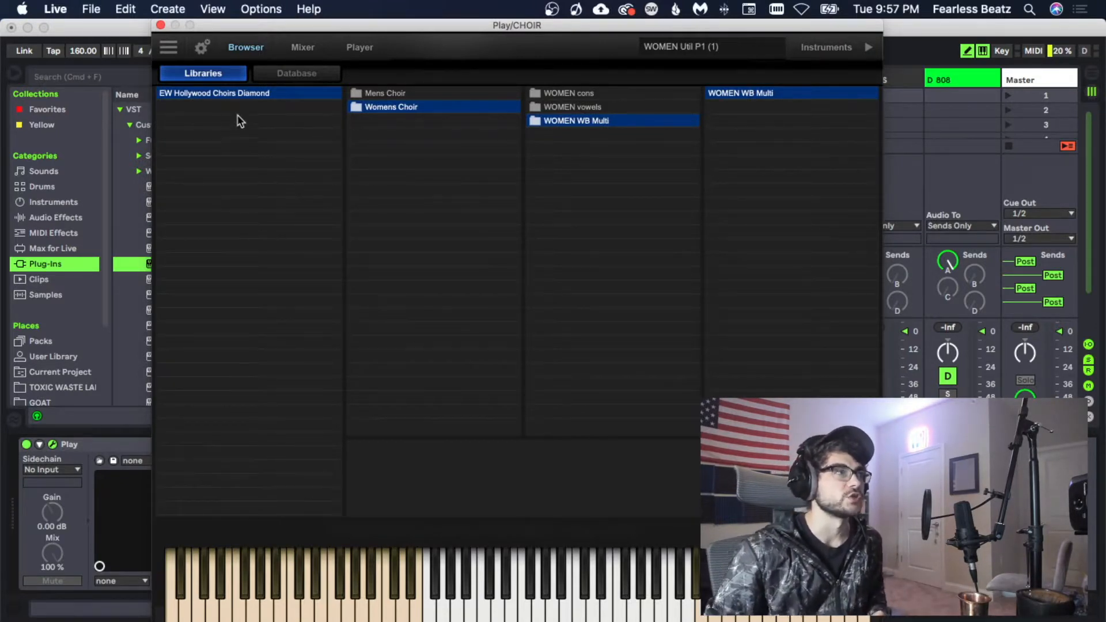
pyautogui.click(221, 96)
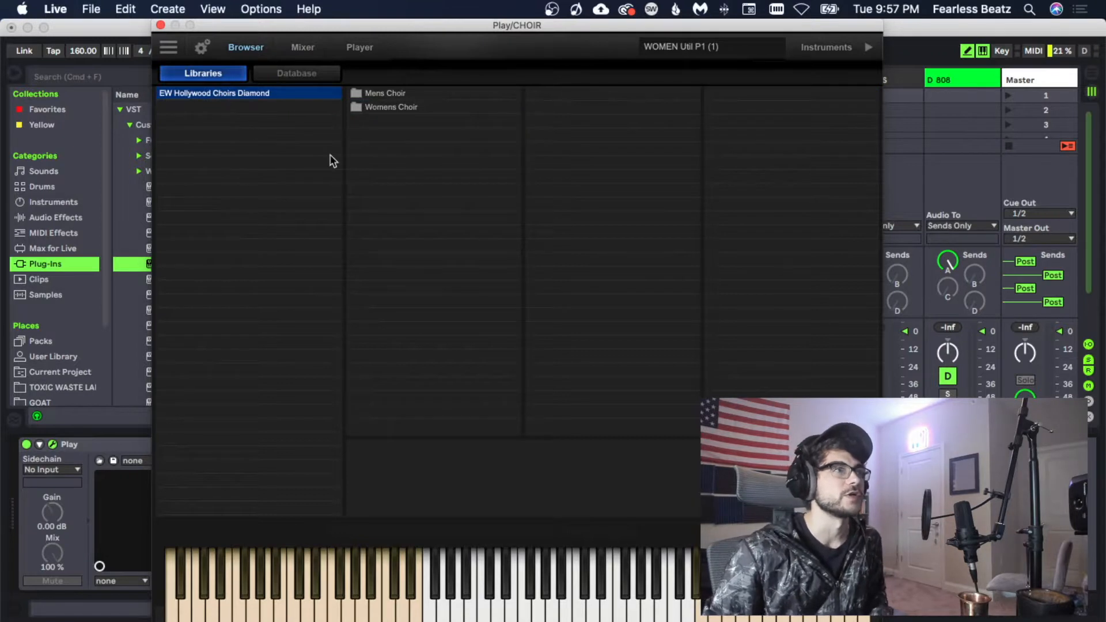
pyautogui.click(401, 94)
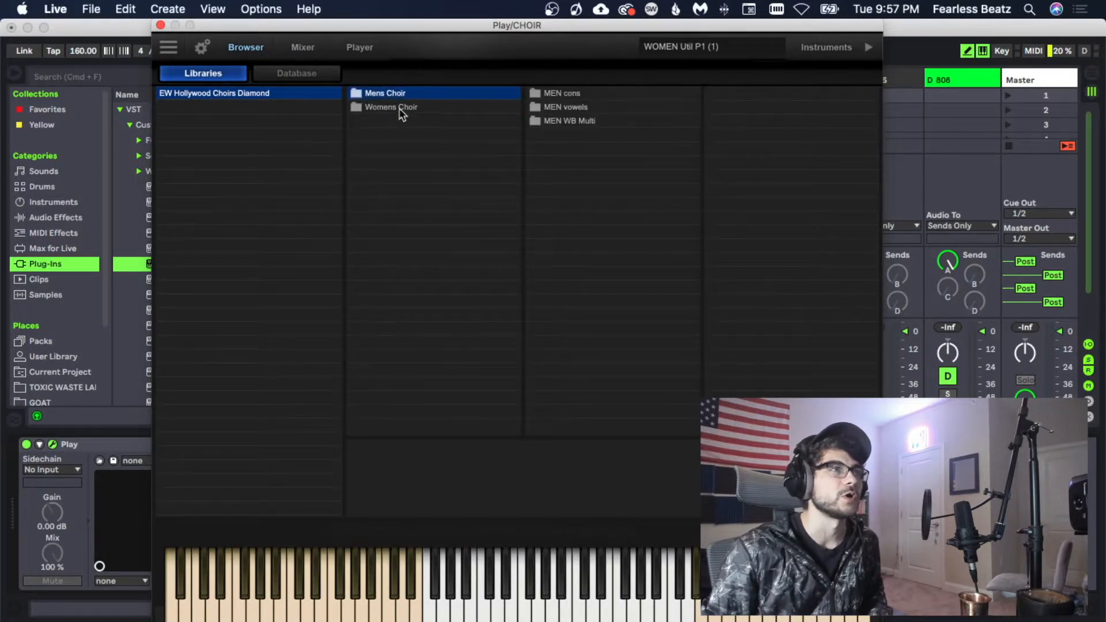
pyautogui.click(404, 109)
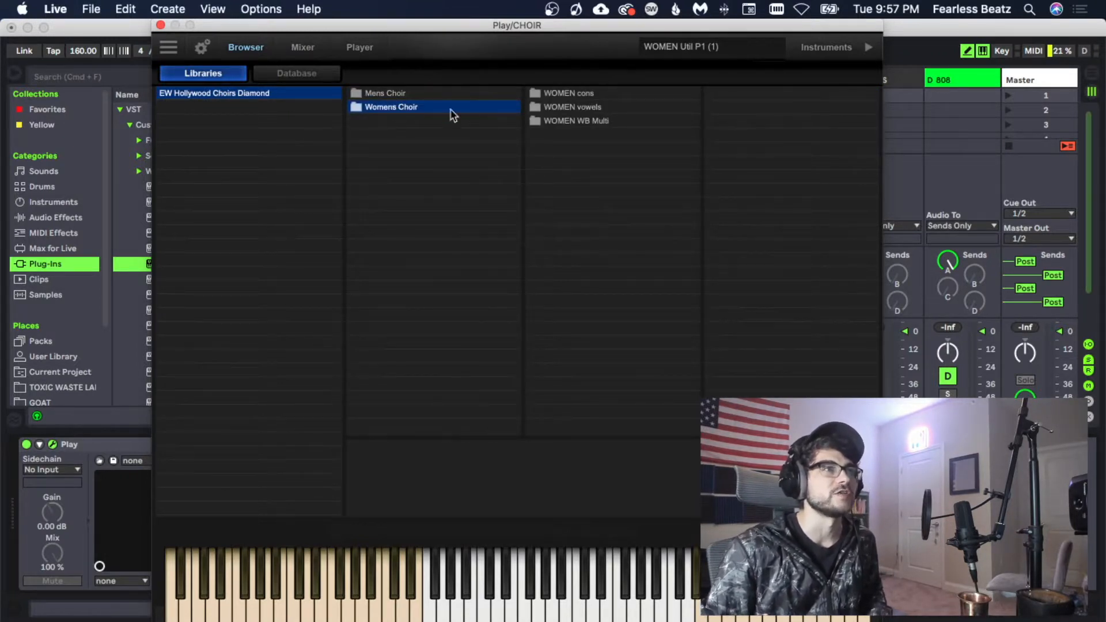
# Audition Mens Choir patches, loading MEN b and MEN breath from MEN cons and MEN oh Stac from MEN vowels.
pyautogui.click(385, 94)
pyautogui.click(562, 93)
pyautogui.click(724, 94)
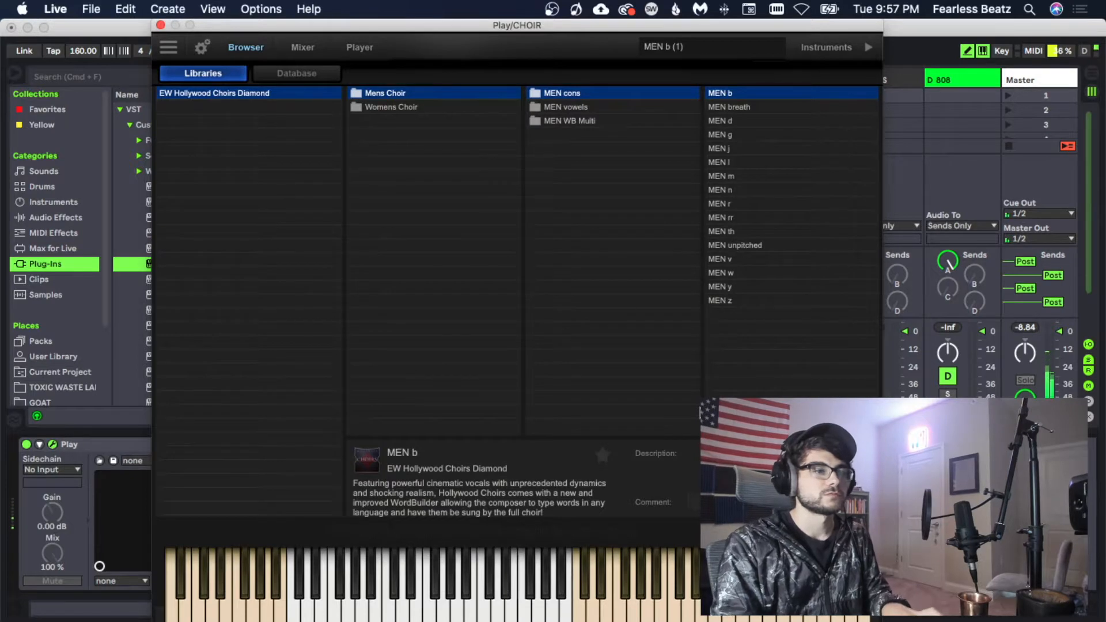
pyautogui.press('Down')
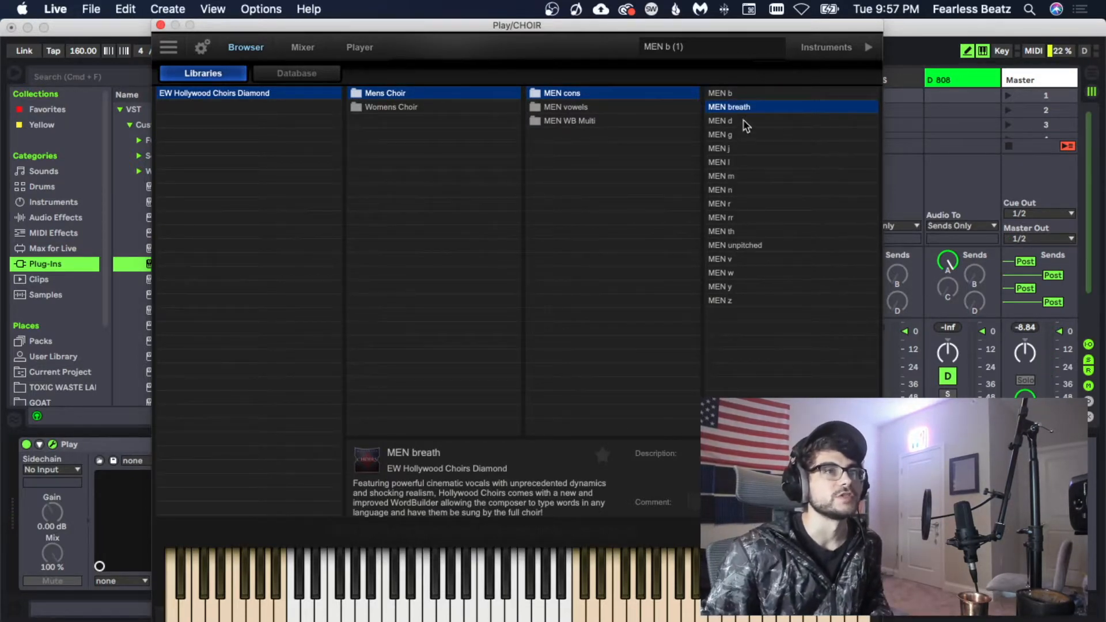
pyautogui.click(720, 163)
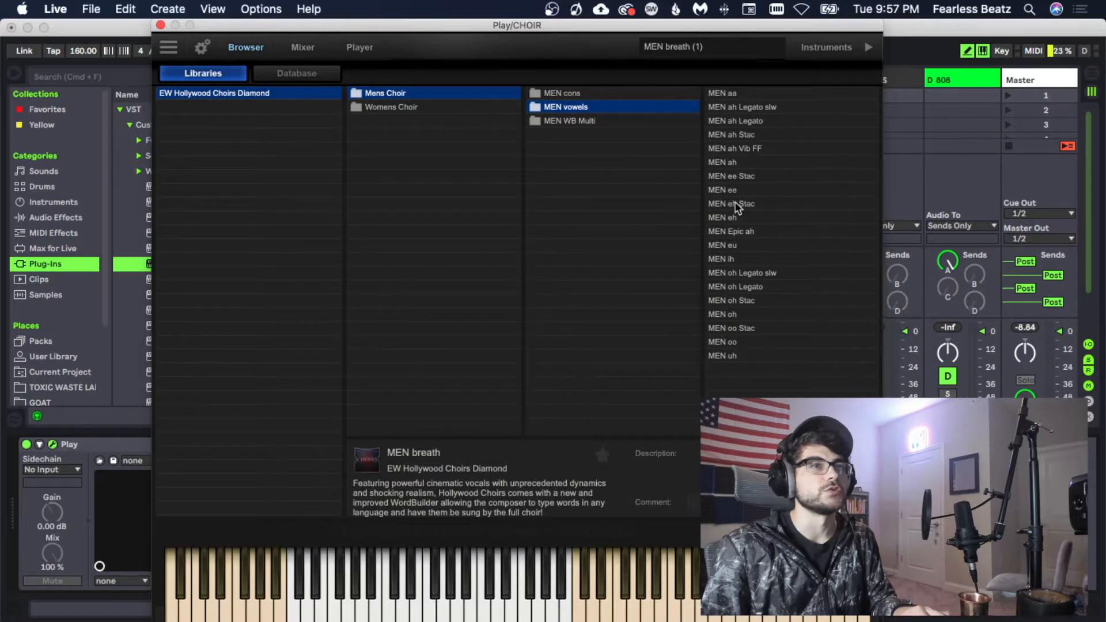
pyautogui.click(743, 177)
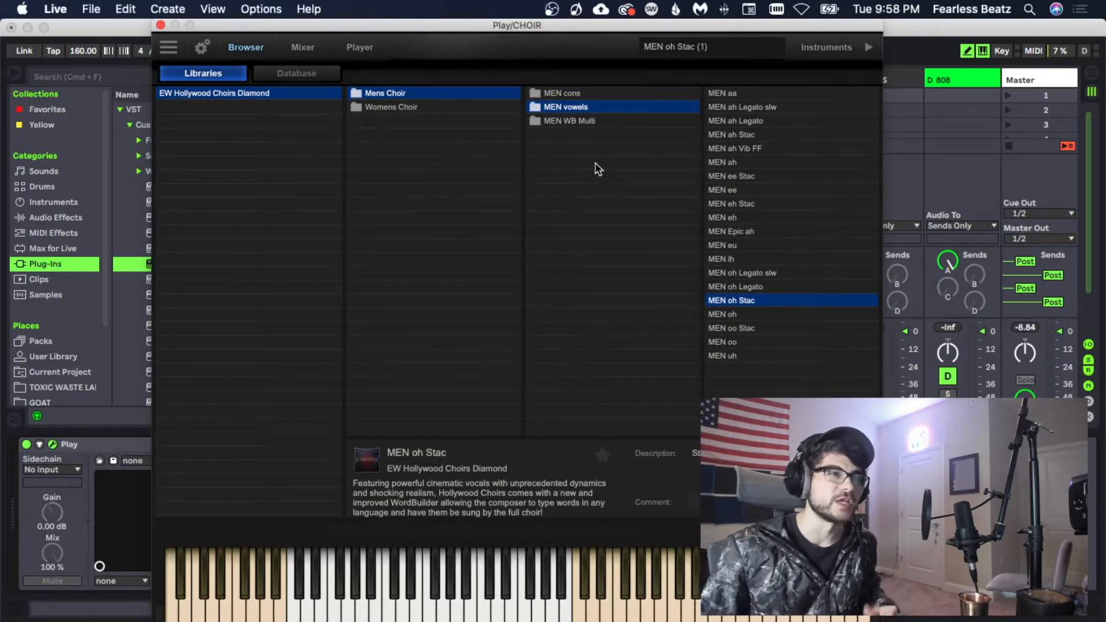
# Audition WOMEN oh Legato slw and WOMEN Epic ah from the WOMEN vowels folder of the Womens Choir.
pyautogui.click(429, 111)
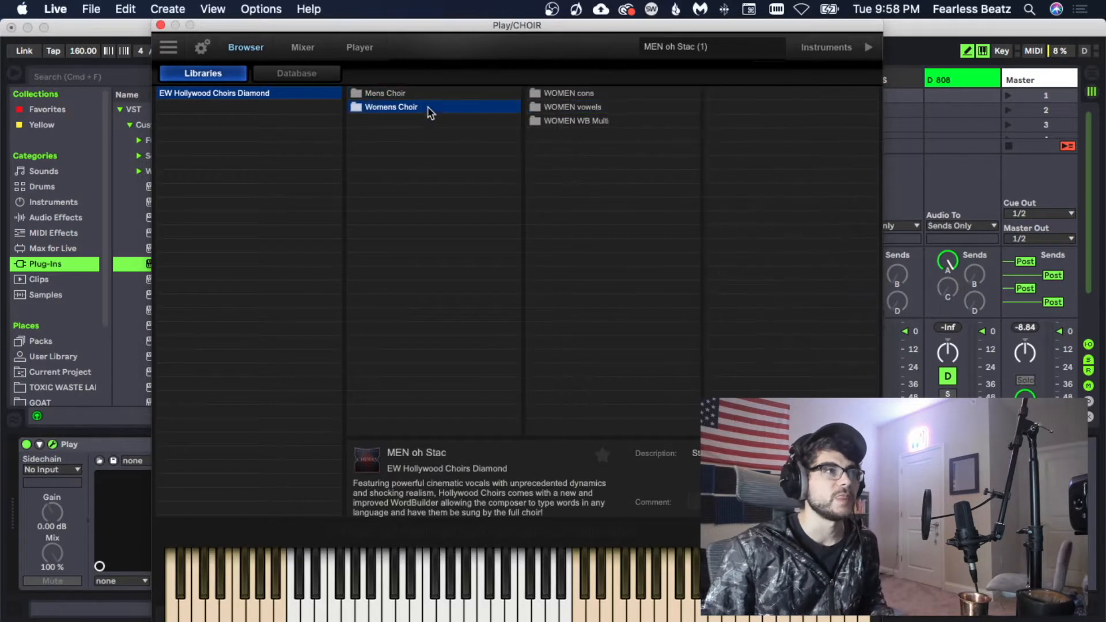
pyautogui.click(568, 111)
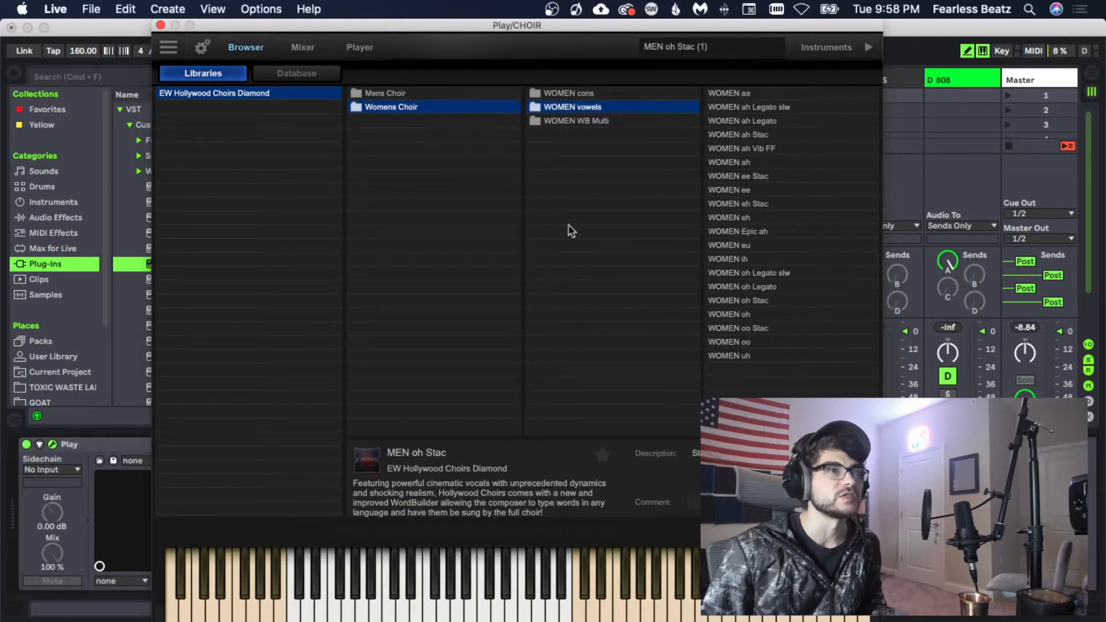
pyautogui.click(748, 273)
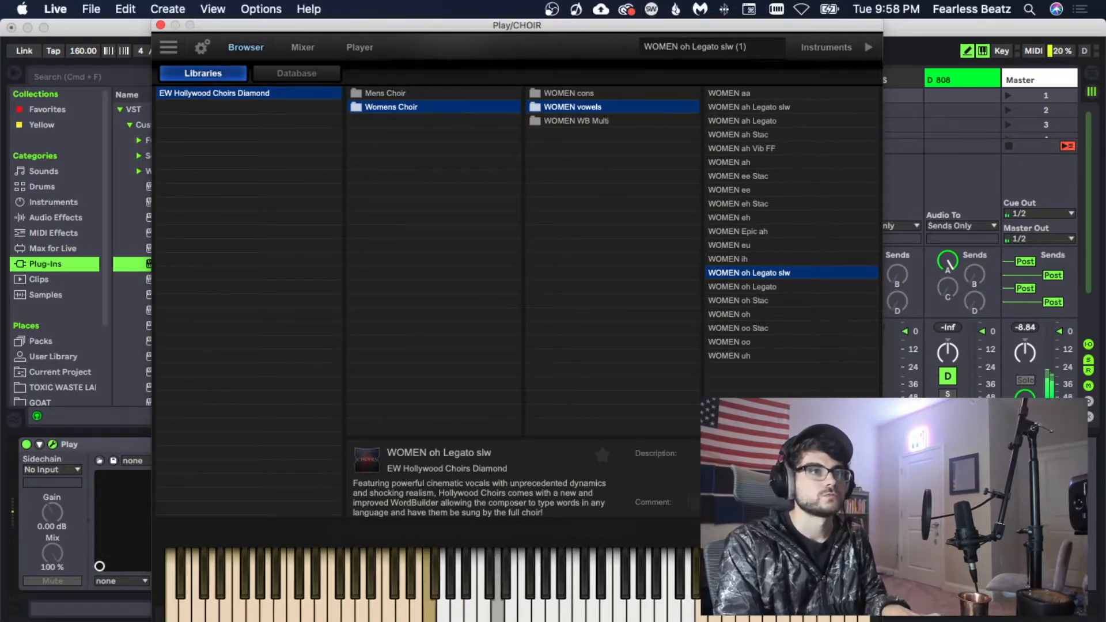
pyautogui.press('Up')
pyautogui.press('Up')
pyautogui.press('Up')
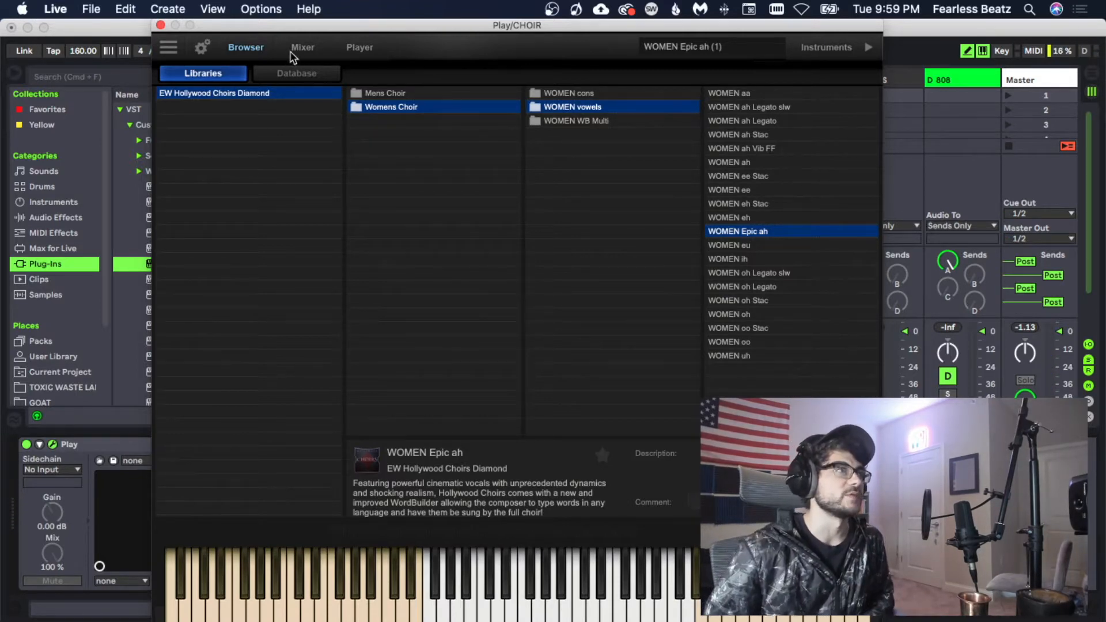
# In the Player view, try the Close, Main, Stage, Mid and Surround mic mixes, ending with only Main loaded.
pyautogui.click(299, 49)
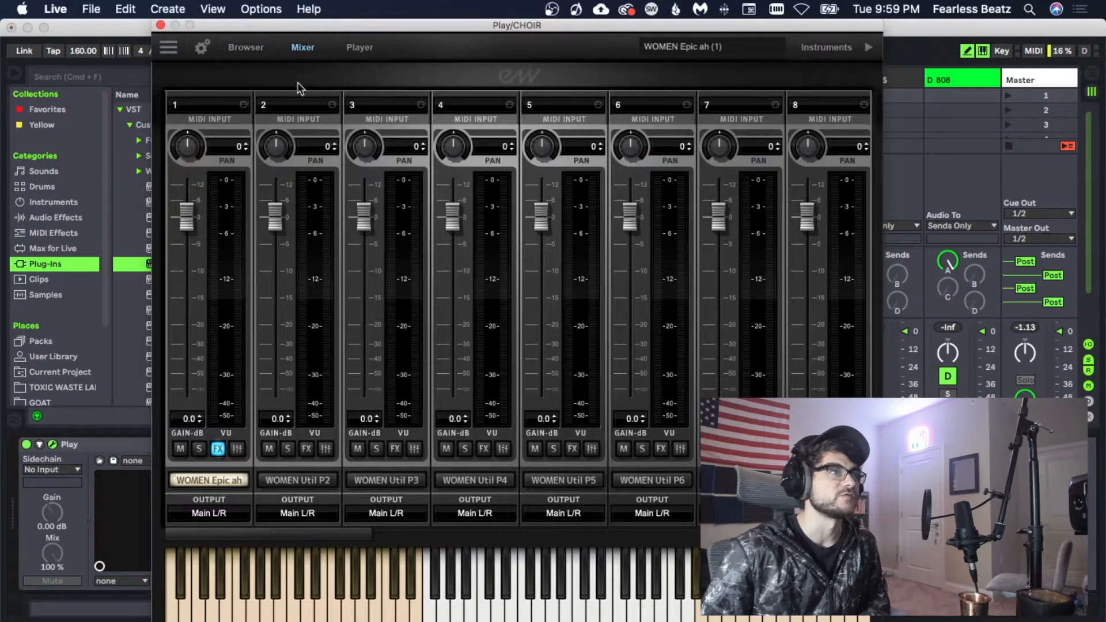
pyautogui.click(360, 48)
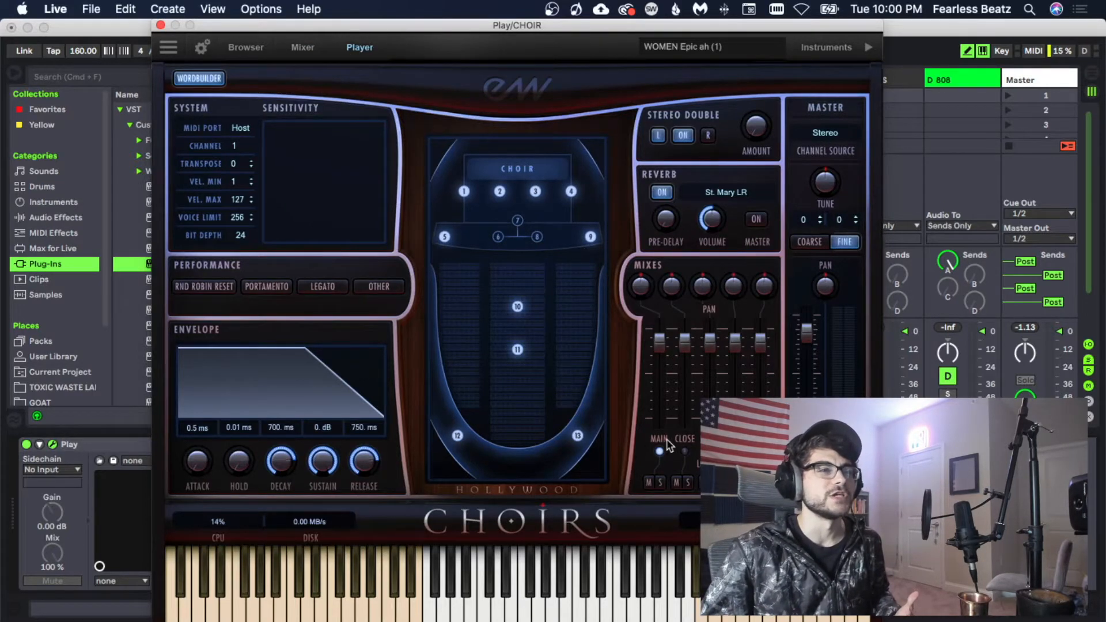
pyautogui.click(684, 451)
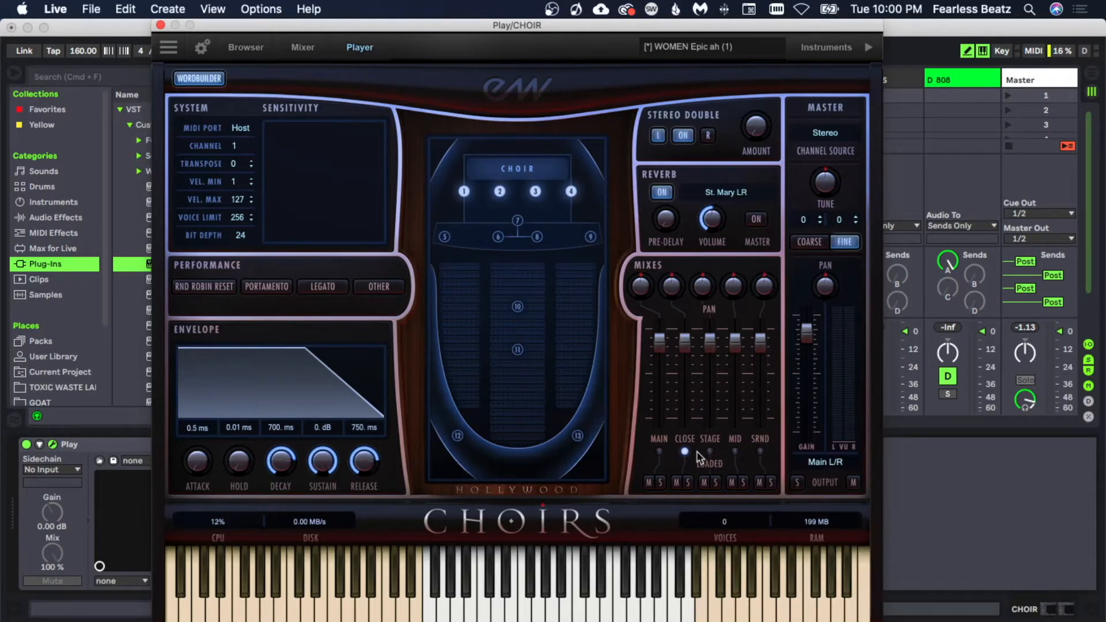
pyautogui.click(661, 452)
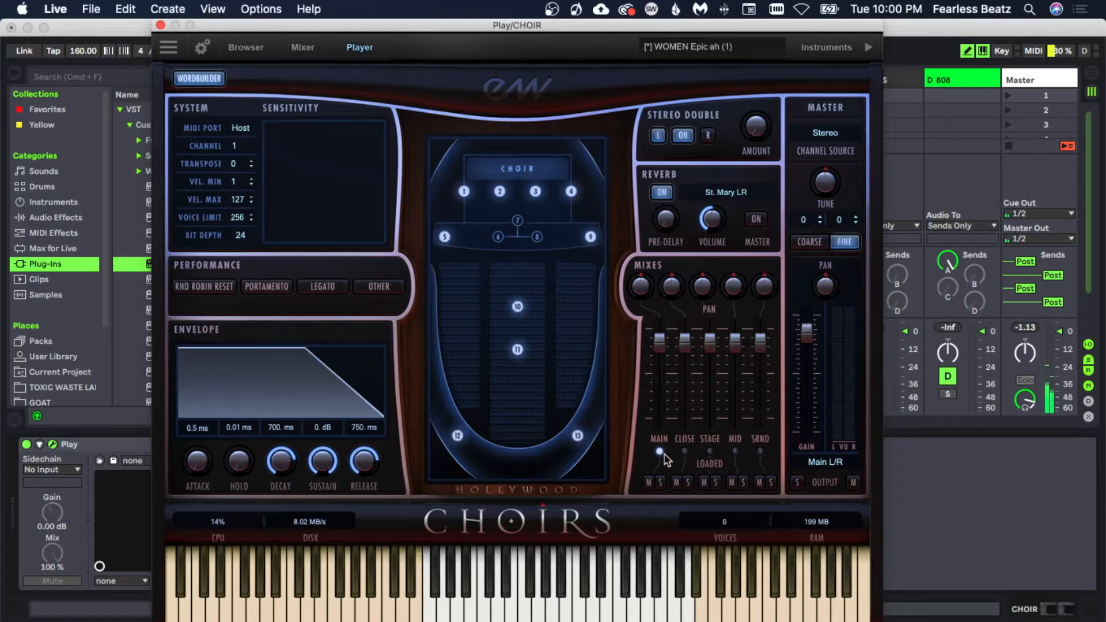
pyautogui.click(709, 452)
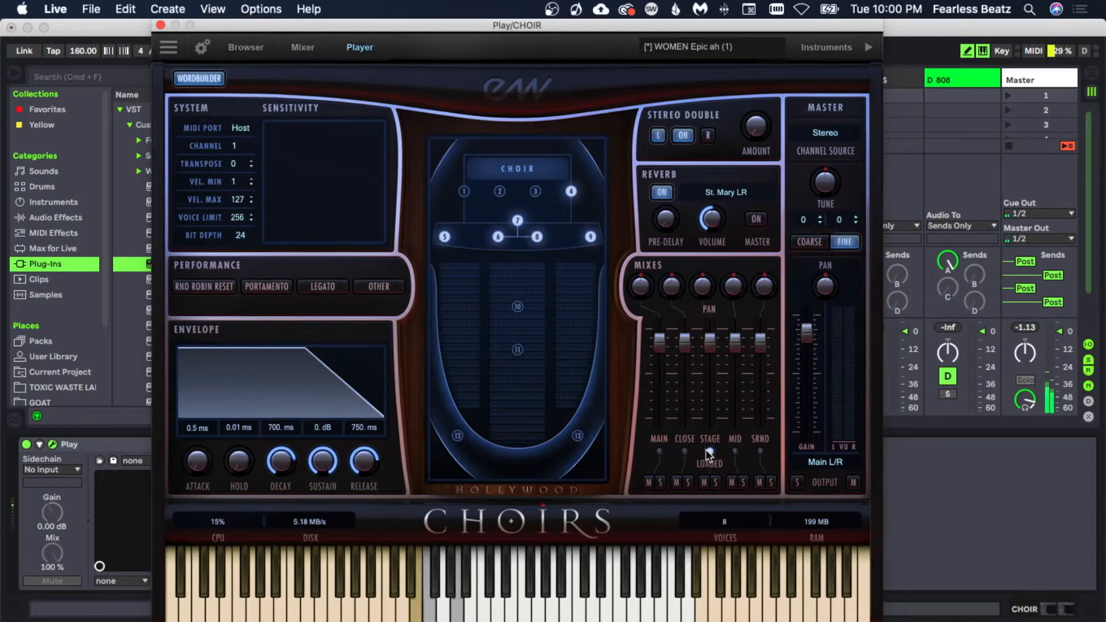
pyautogui.click(735, 452)
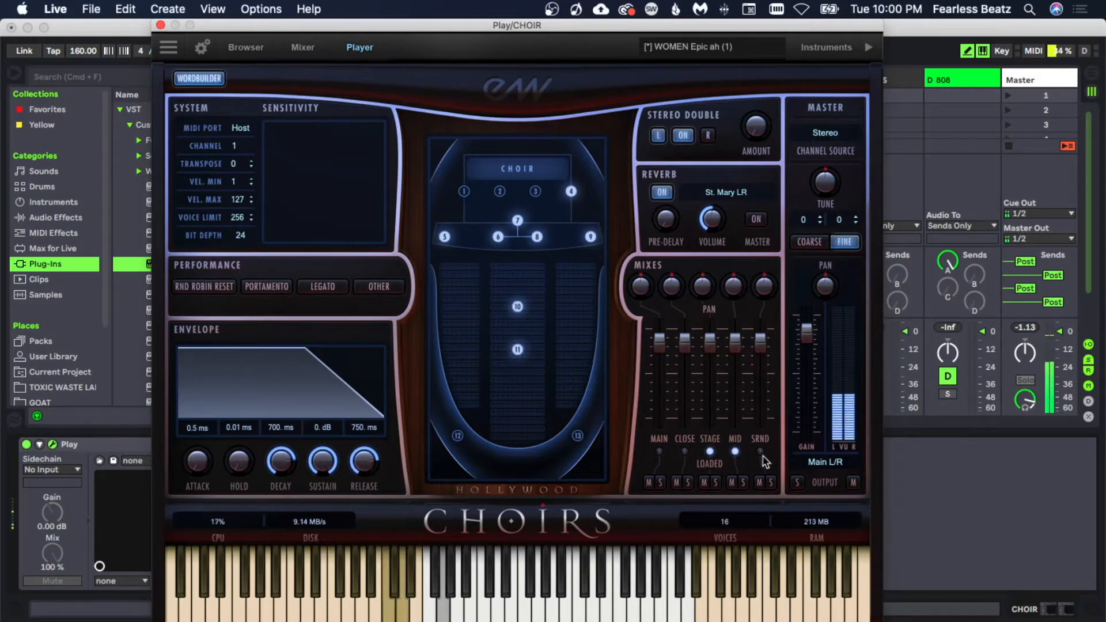
pyautogui.click(760, 452)
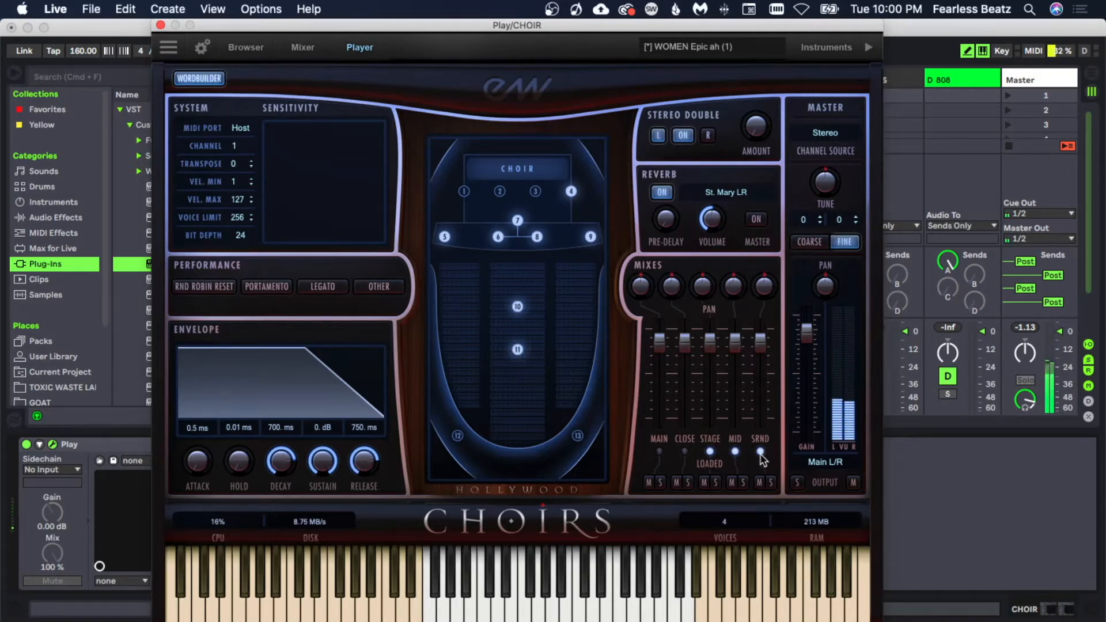
pyautogui.click(710, 452)
pyautogui.click(659, 452)
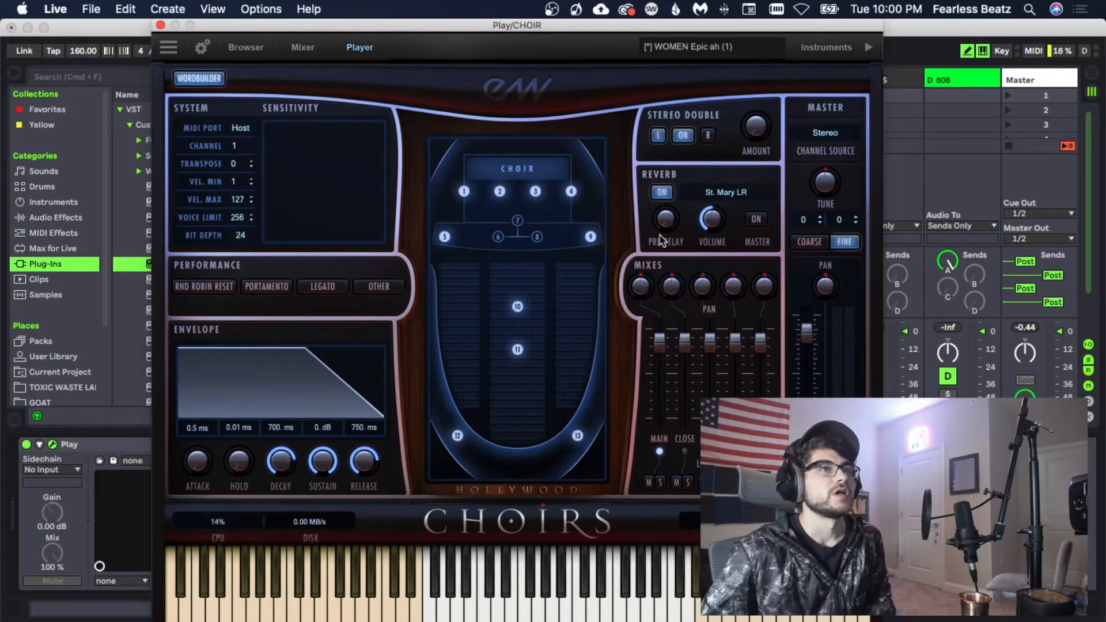
# Look through the reverb presets available for the choir patch.
pyautogui.click(714, 196)
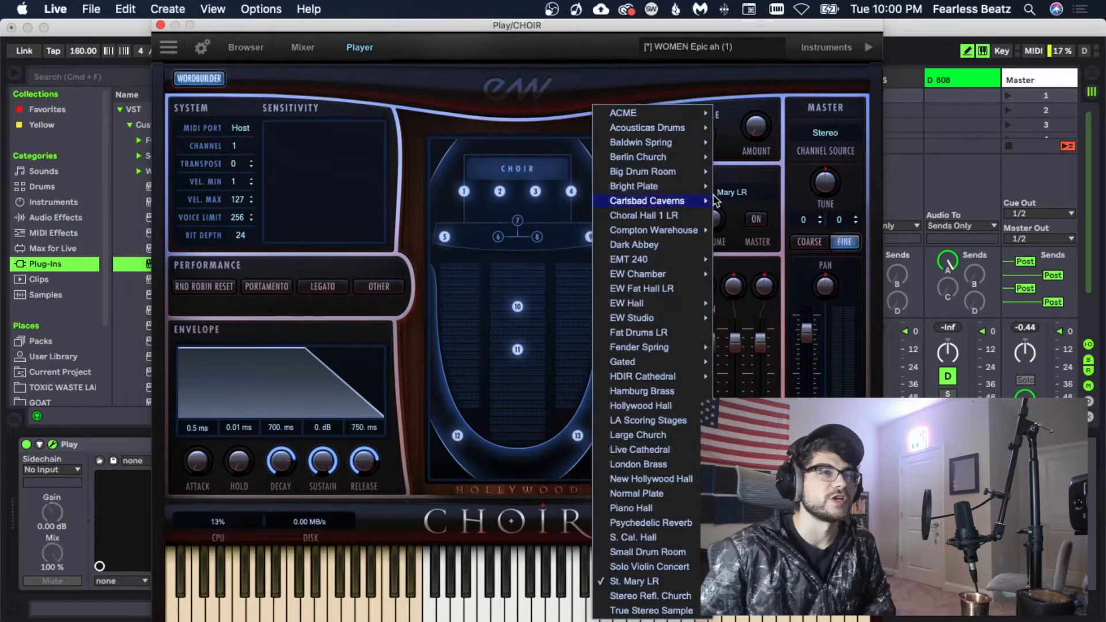
pyautogui.moveTo(642, 305)
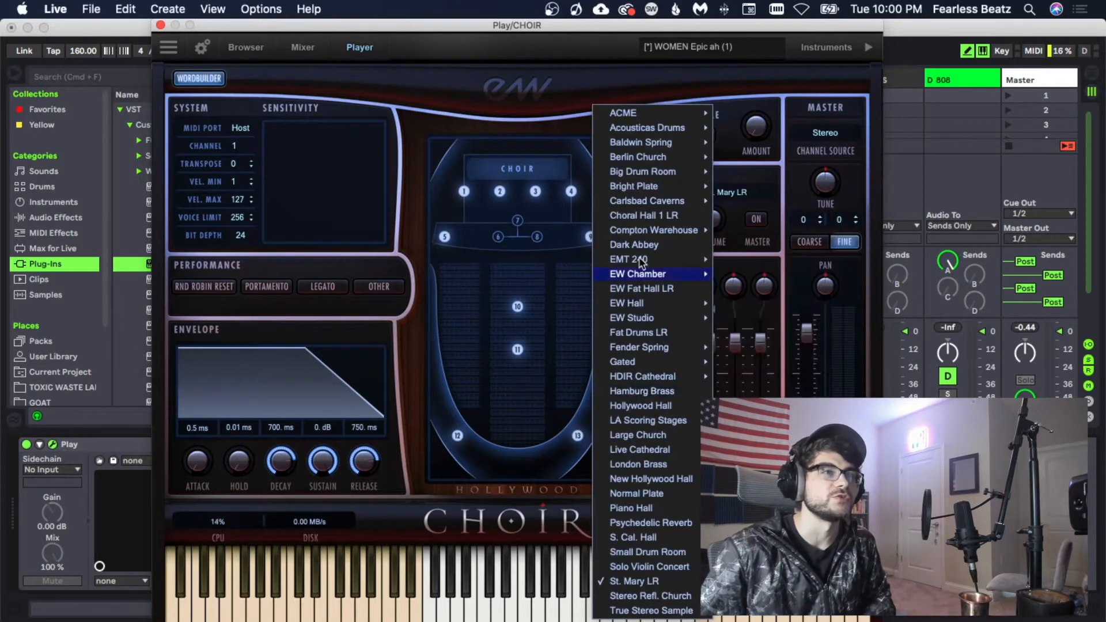
pyautogui.click(713, 128)
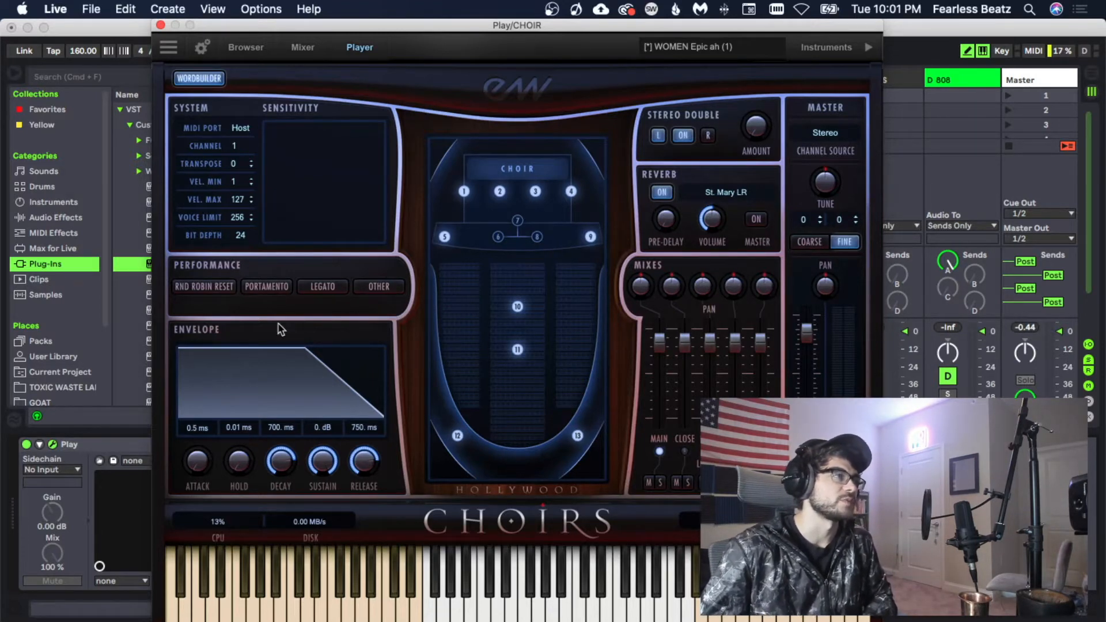
# Load the WOMEN WB Multi patch from the WOMEN WB Multi folder of the Womens Choir.
pyautogui.click(242, 48)
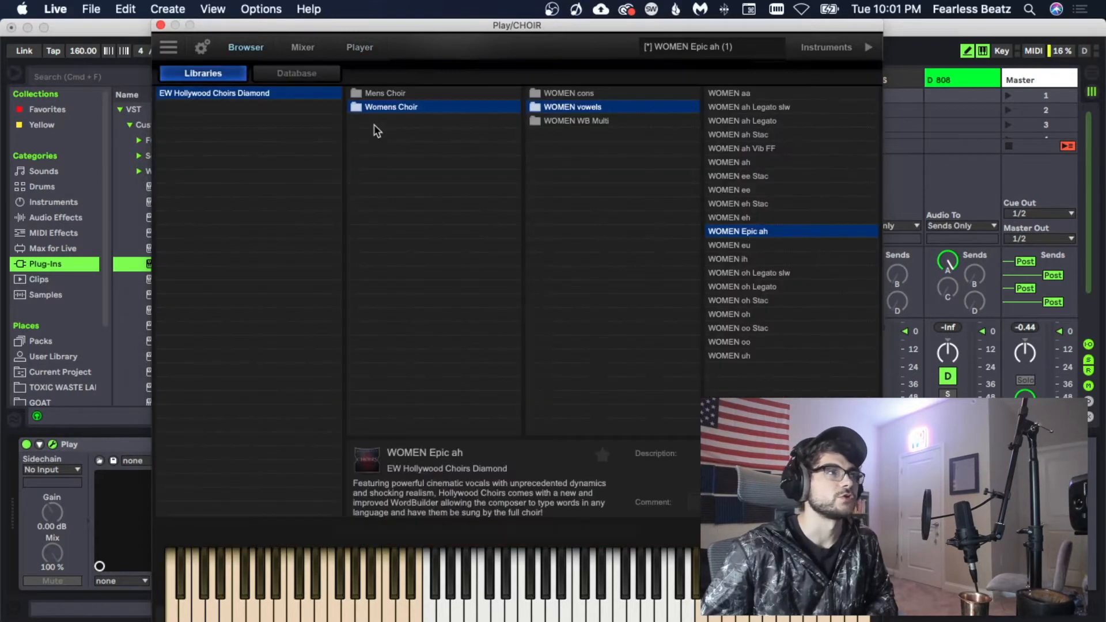
pyautogui.click(593, 121)
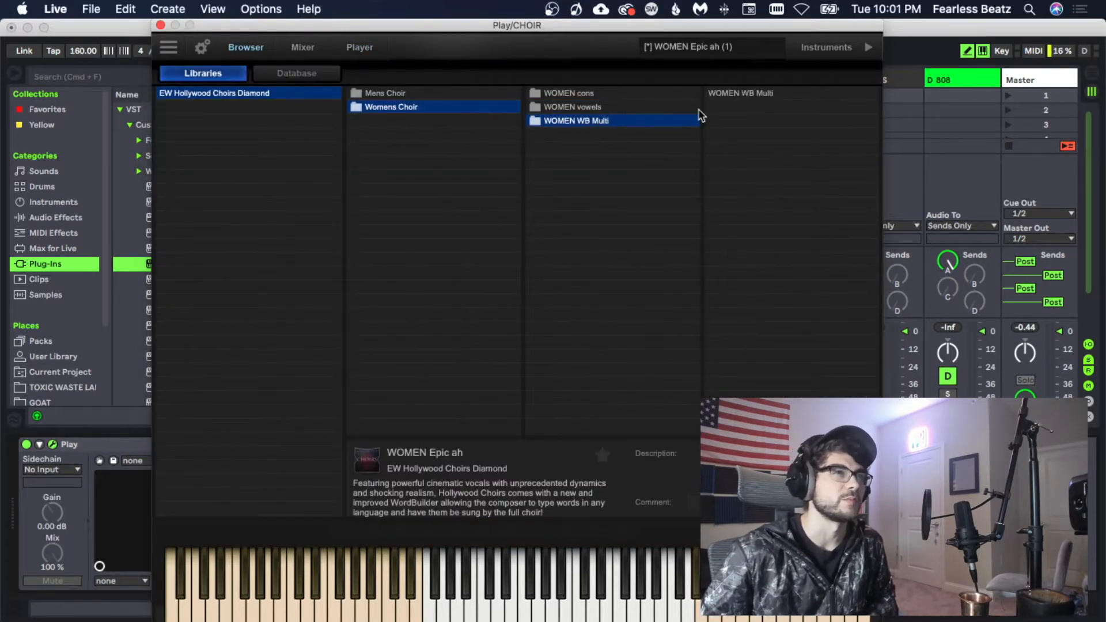
pyautogui.doubleClick(759, 93)
pyautogui.press('Return')
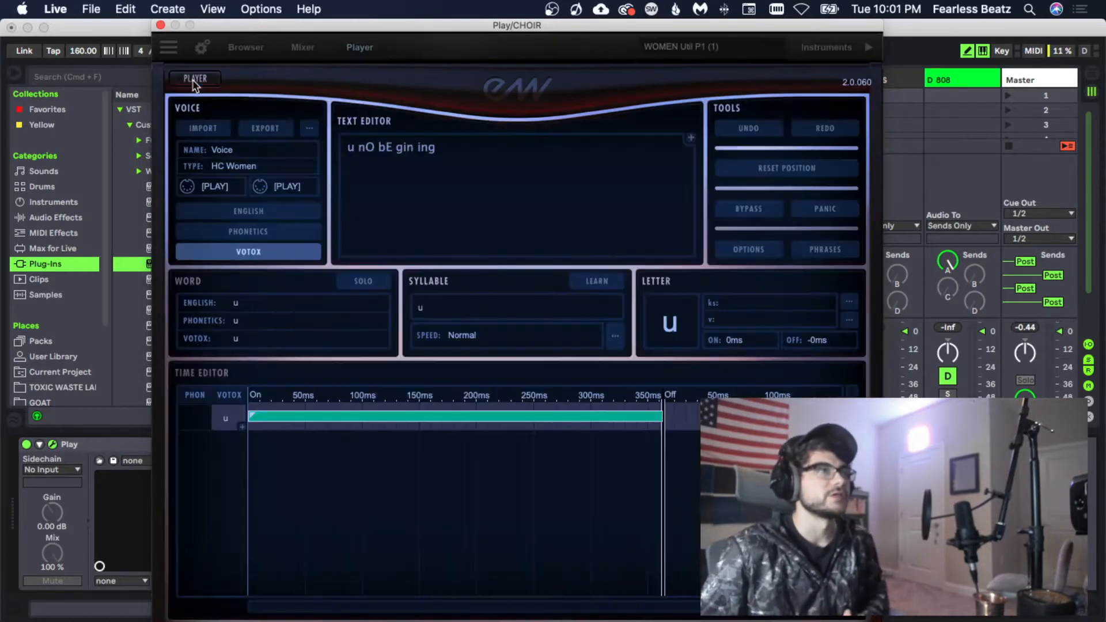
# Show the WordBuilder editor and set the voice's text input mode to English.
pyautogui.click(196, 79)
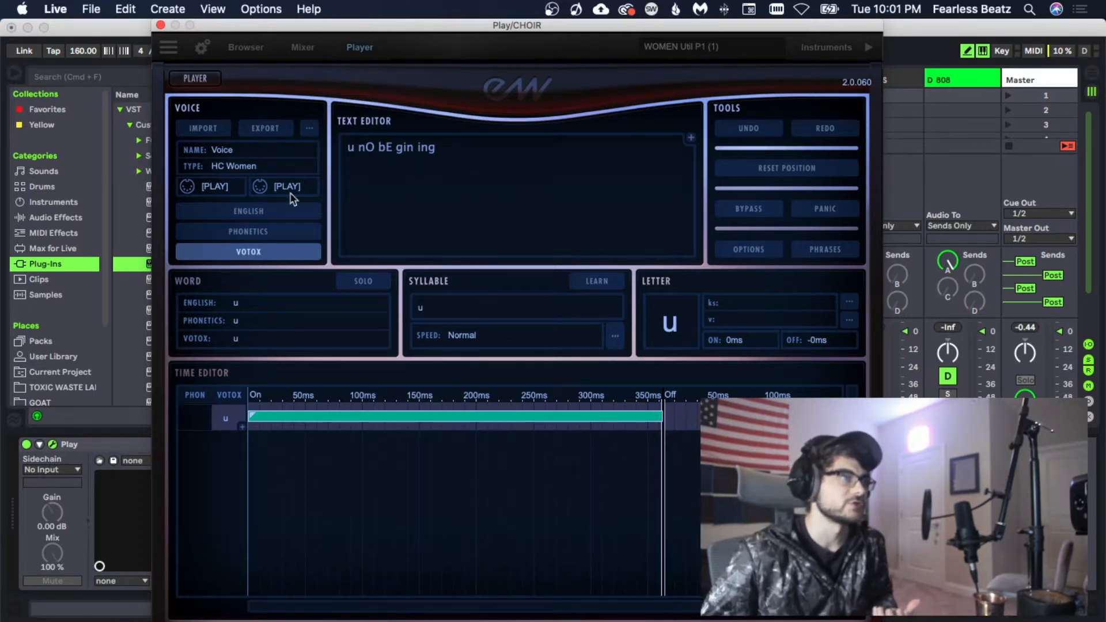
pyautogui.click(252, 231)
pyautogui.click(251, 215)
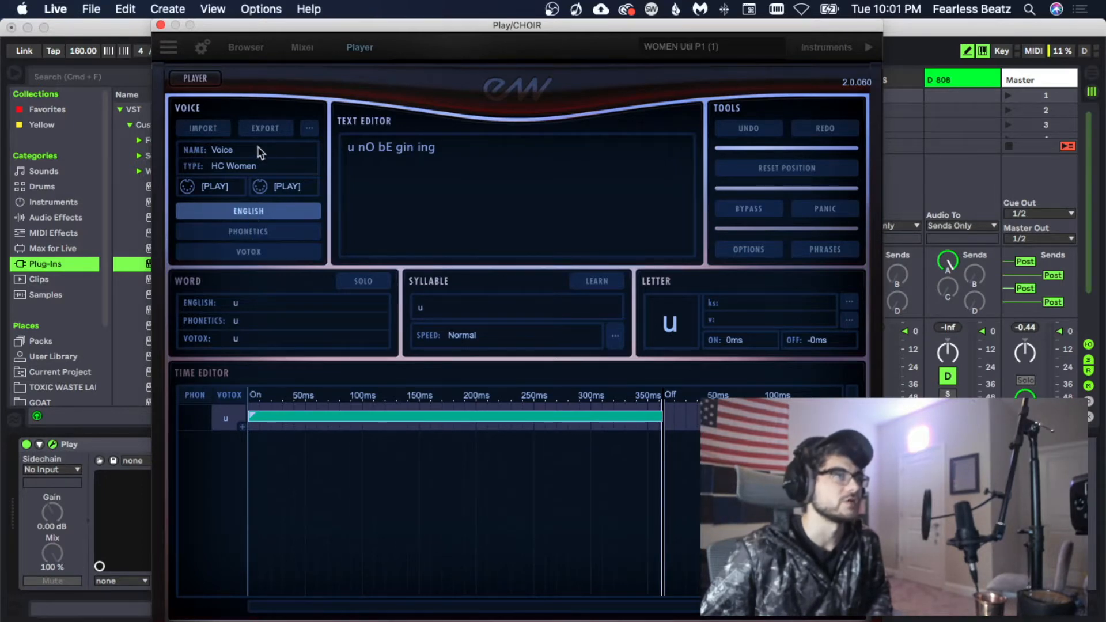
# Browse the Latin and Italian phrases in WordBuilder's phrase library.
pyautogui.click(818, 250)
pyautogui.click(815, 251)
pyautogui.click(815, 252)
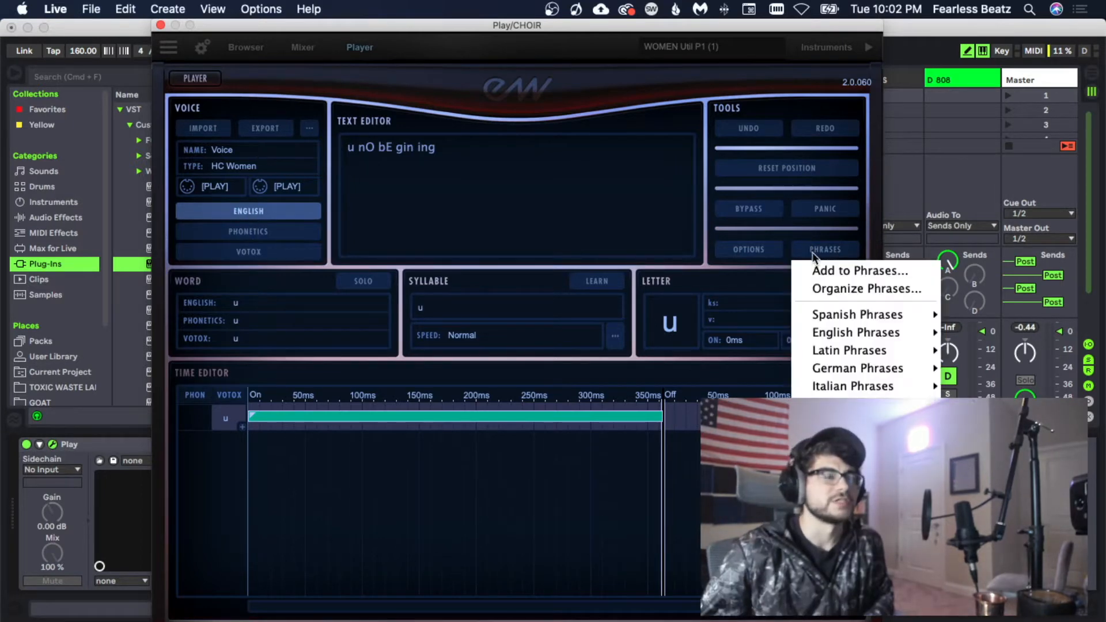
pyautogui.moveTo(856, 350)
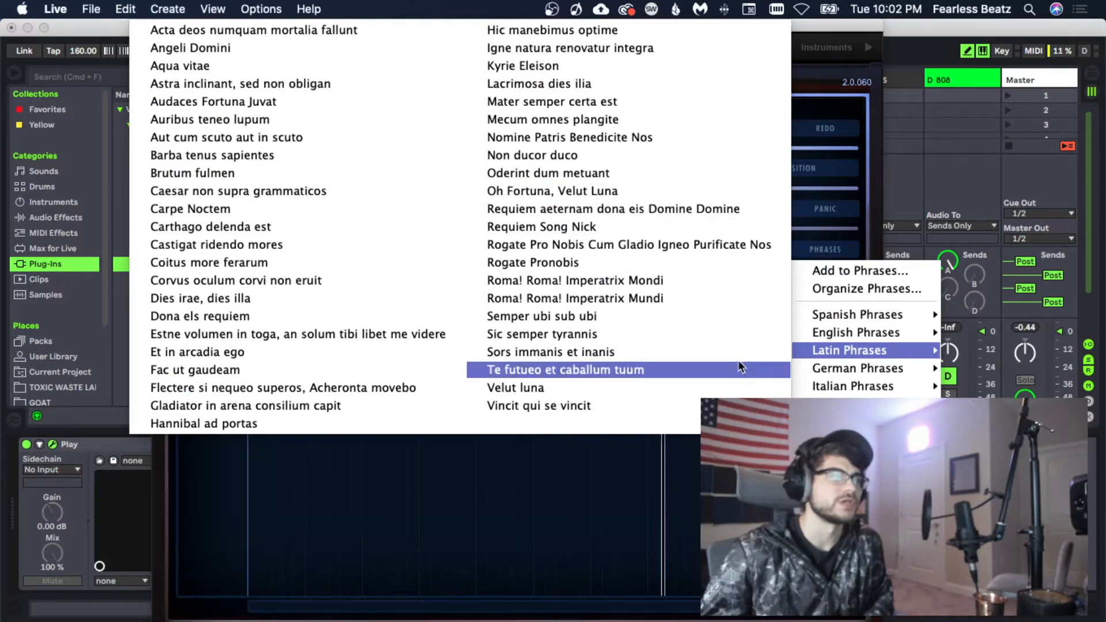
pyautogui.moveTo(821, 384)
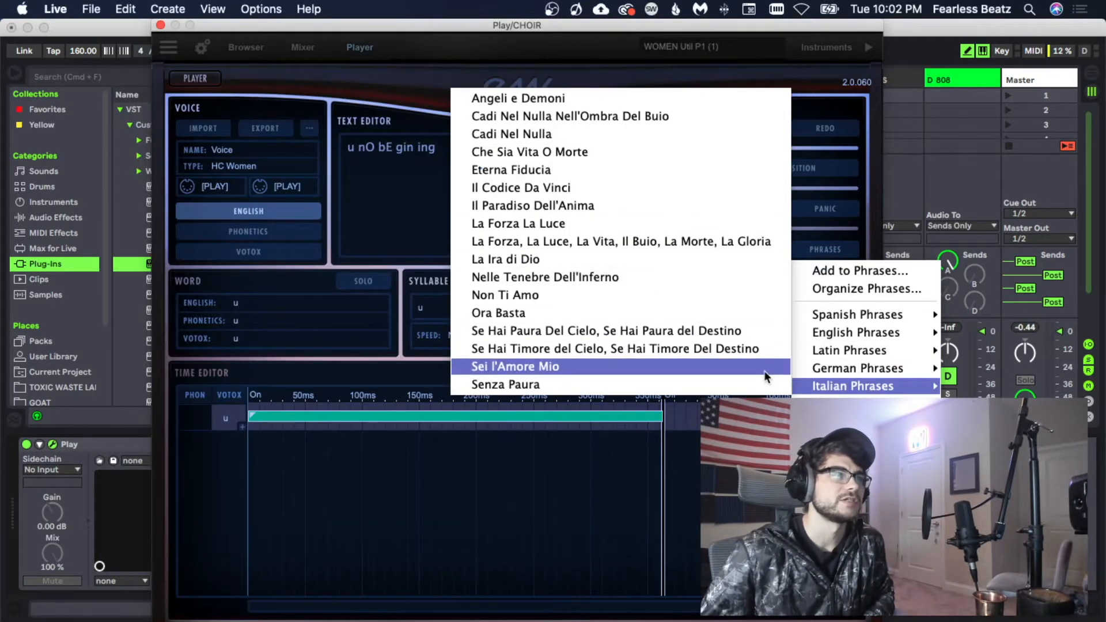
pyautogui.click(523, 188)
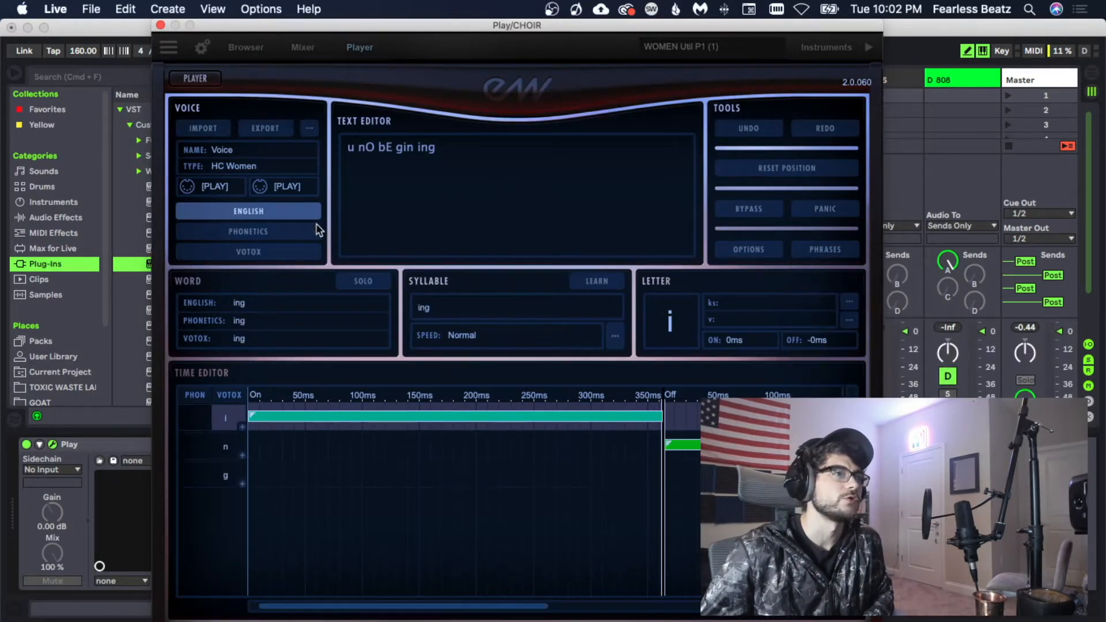
# Replace the WordBuilder text with "Sub scribe to fear less beats".
pyautogui.tripleClick(390, 148)
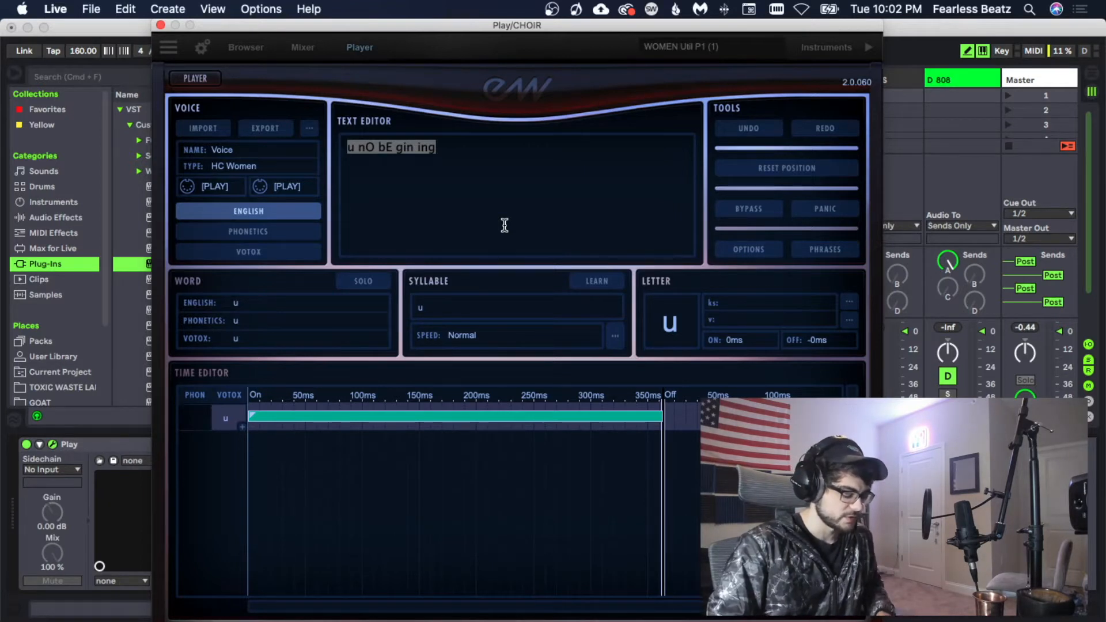
pyautogui.write('F')
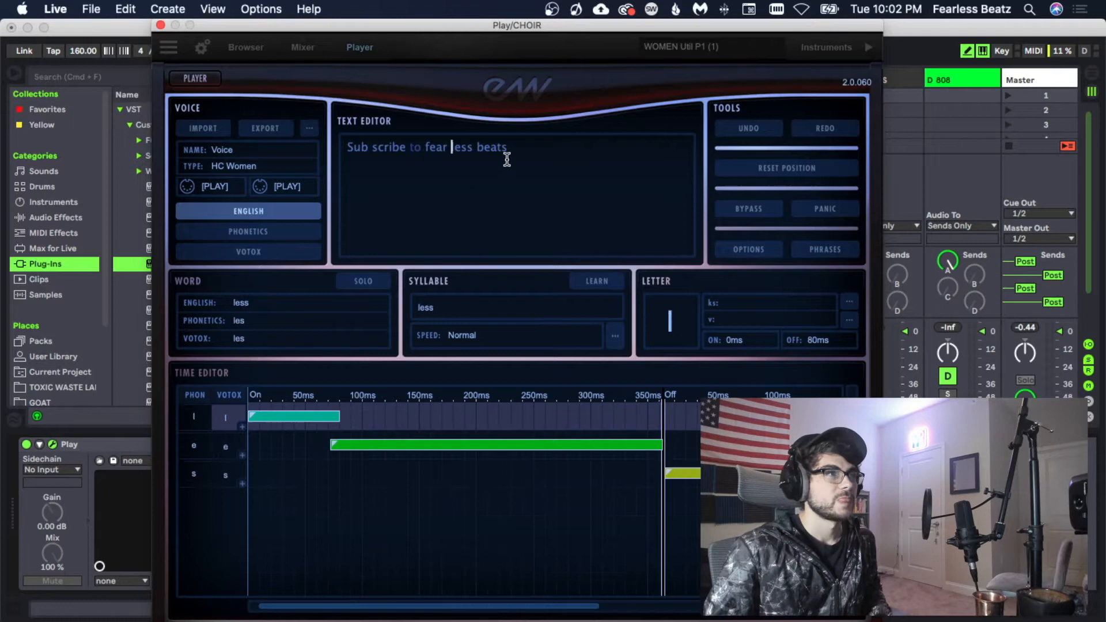
pyautogui.click(512, 162)
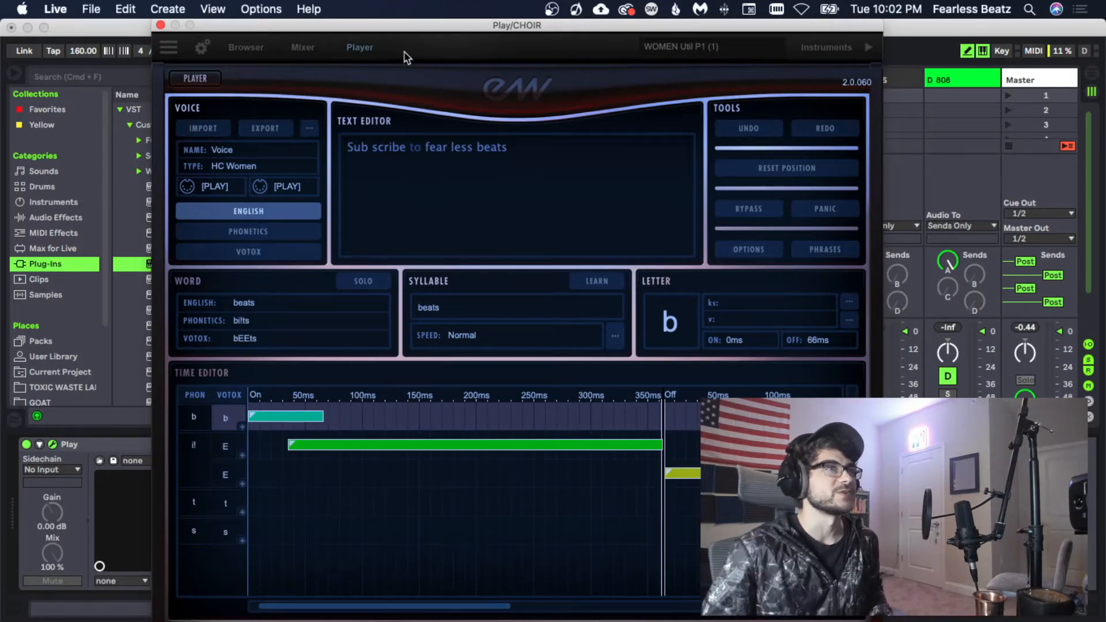
pyautogui.moveTo(402, 34)
pyautogui.mouseDown()
pyautogui.moveTo(547, 211)
pyautogui.moveTo(544, 532)
pyautogui.moveTo(547, 263)
pyautogui.moveTo(431, 90)
pyautogui.moveTo(420, 32)
pyautogui.mouseUp()
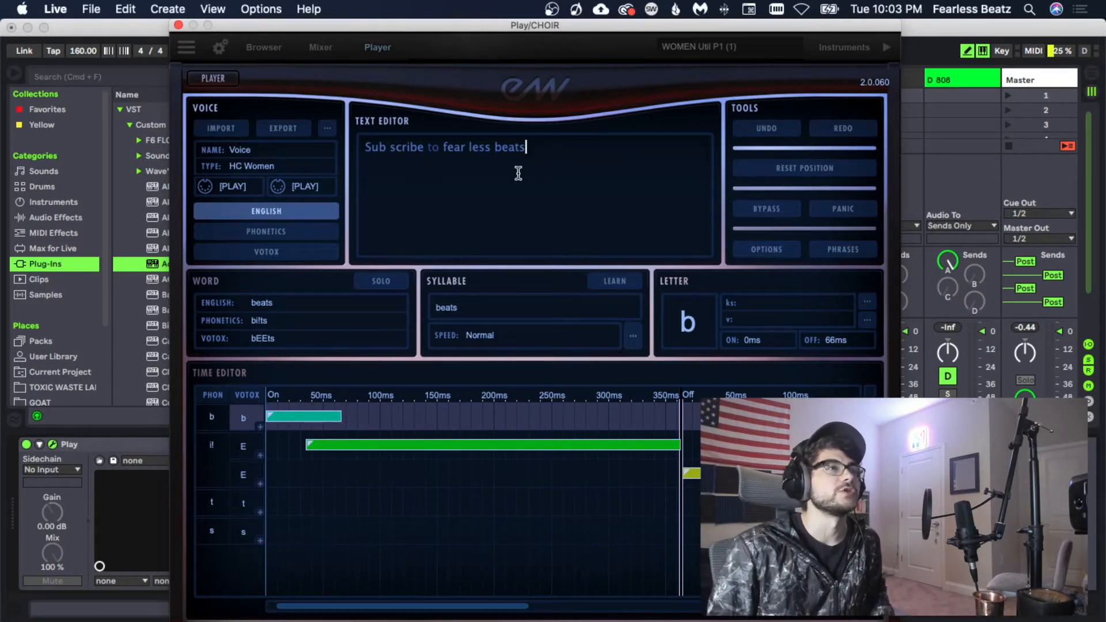
# Clear the phrase from the WordBuilder text editor and close the choir plug-in window.
pyautogui.moveTo(539, 157); pyautogui.dragTo(352, 139)
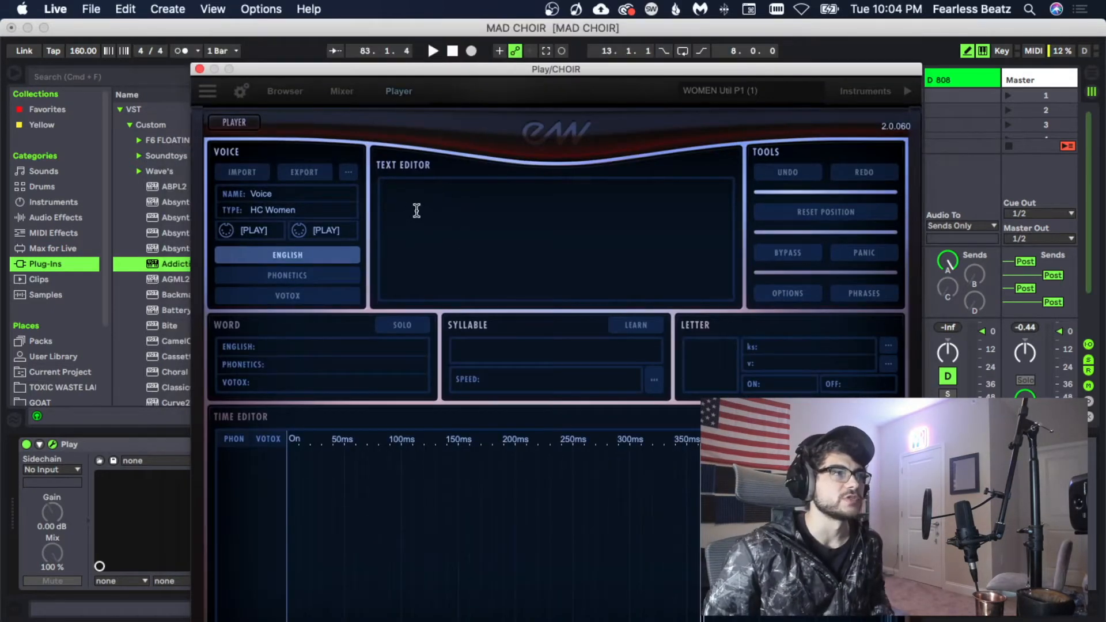
pyautogui.moveTo(346, 77); pyautogui.dragTo(352, 86)
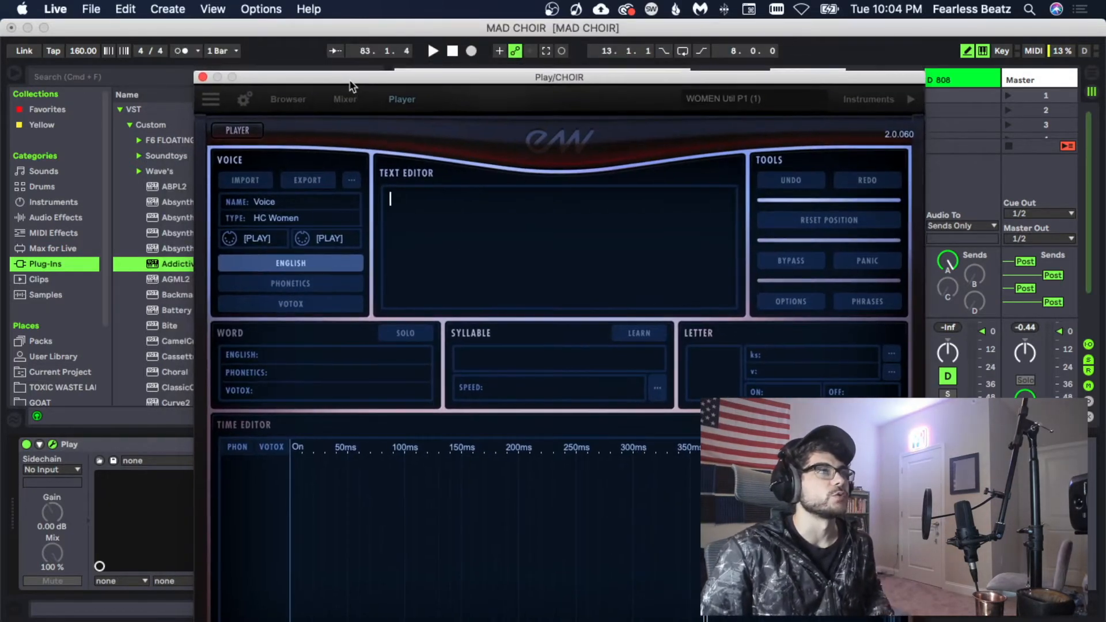
pyautogui.click(203, 77)
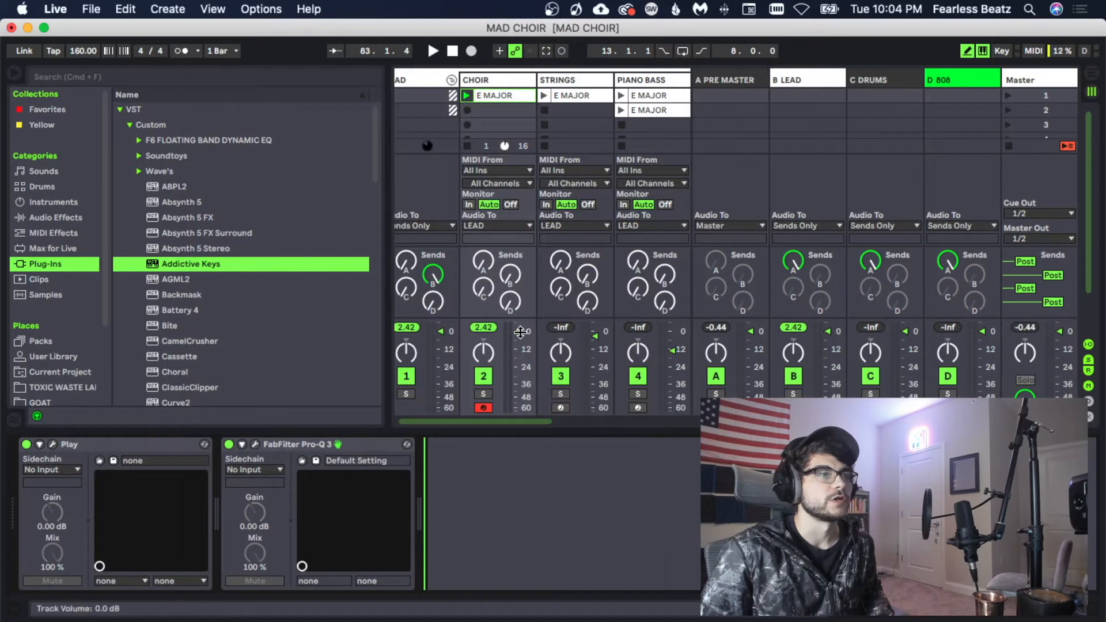
# Launch the first E MAJOR clips on the STRINGS and PIANO BASS tracks.
pyautogui.click(544, 95)
pyautogui.click(620, 95)
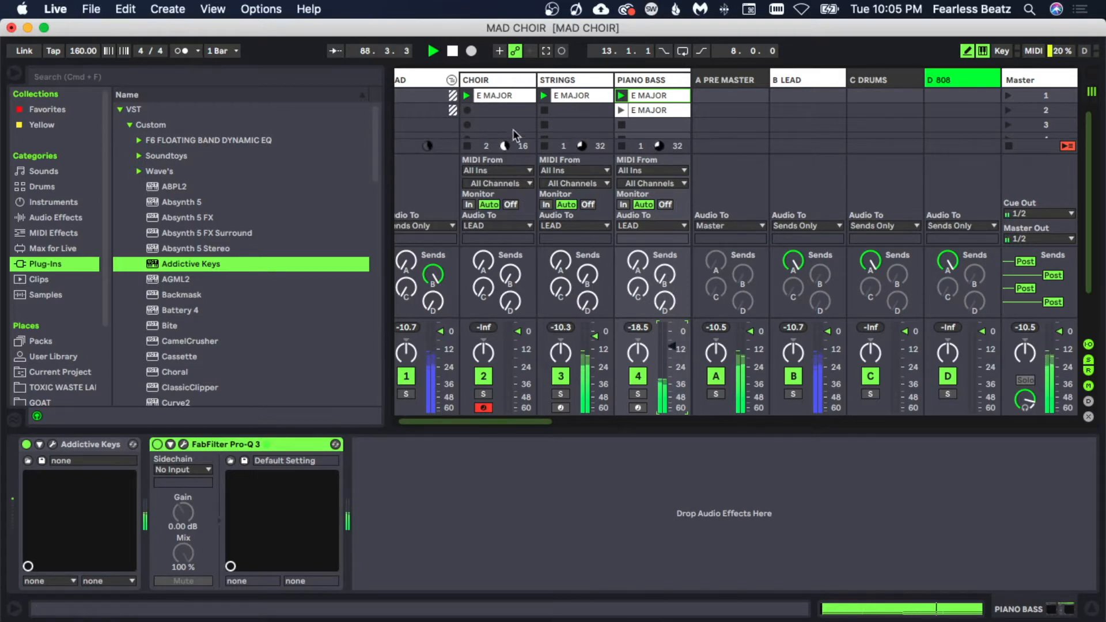
# Enter "Fear less beats" as the sung phrase in the CHOIR track's WordBuilder, with "Fearless" split into two syllables, and close the plug-in window.
pyautogui.click(499, 80)
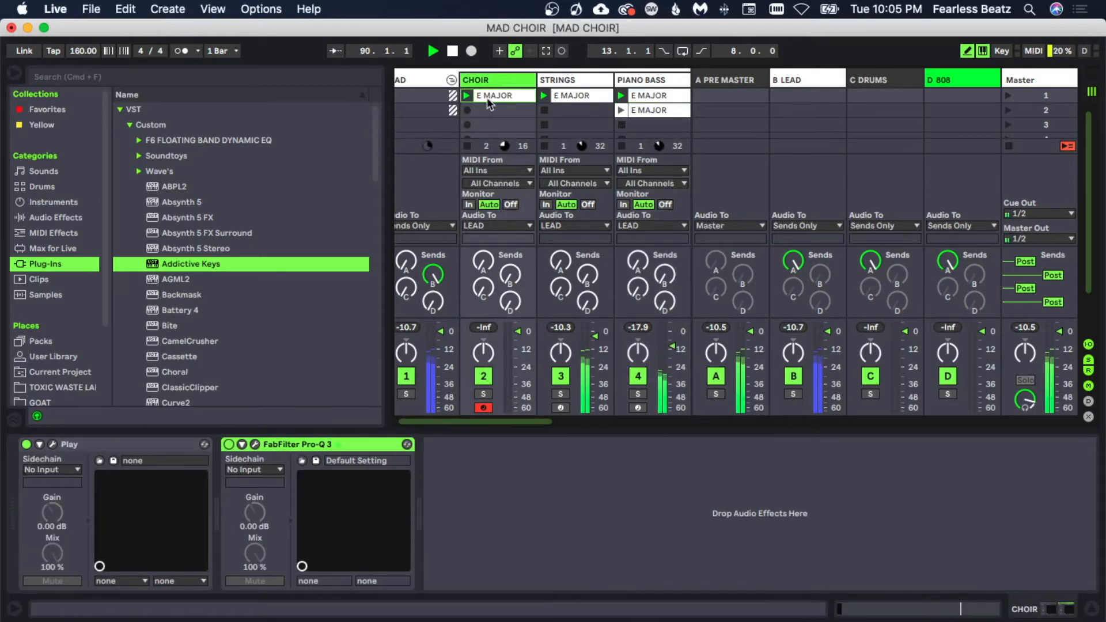
pyautogui.click(52, 445)
pyautogui.write('Fearle')
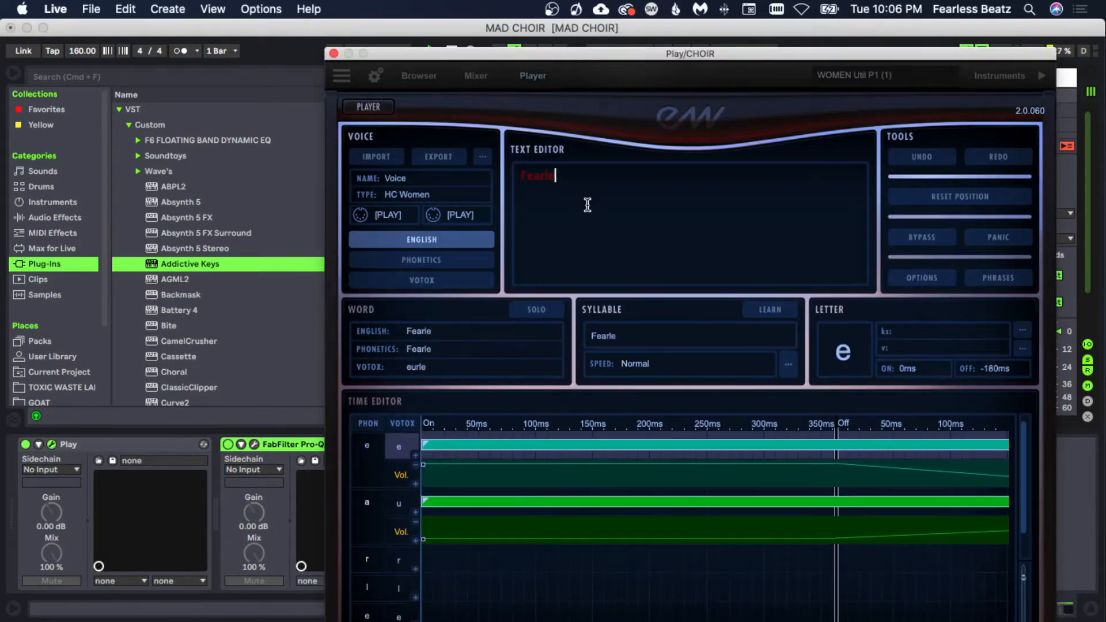
pyautogui.write('ss beats')
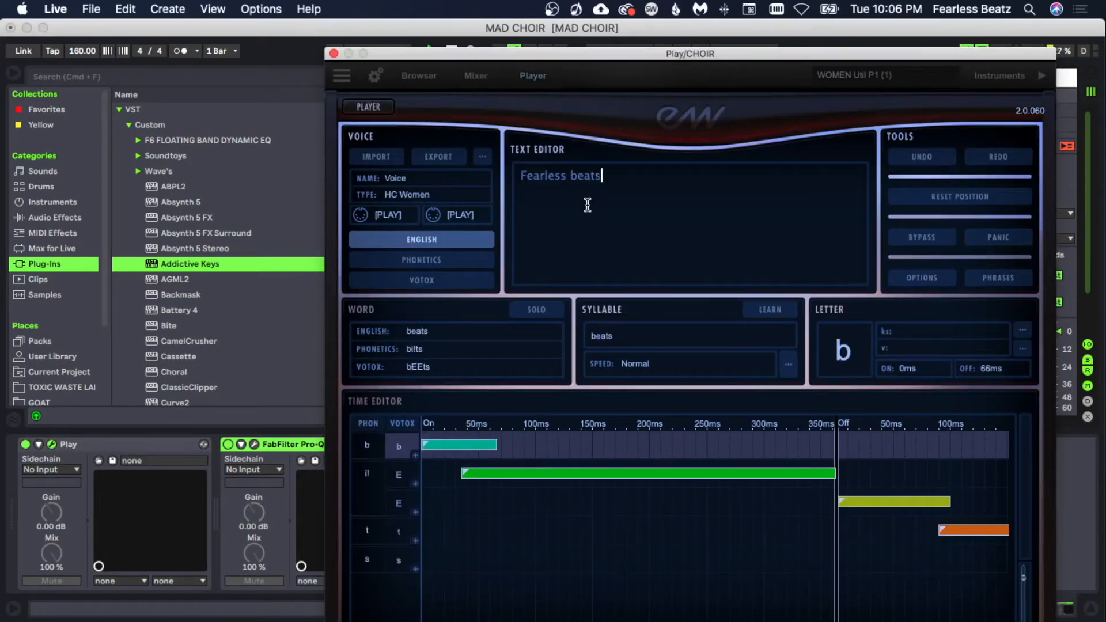
pyautogui.click(546, 175)
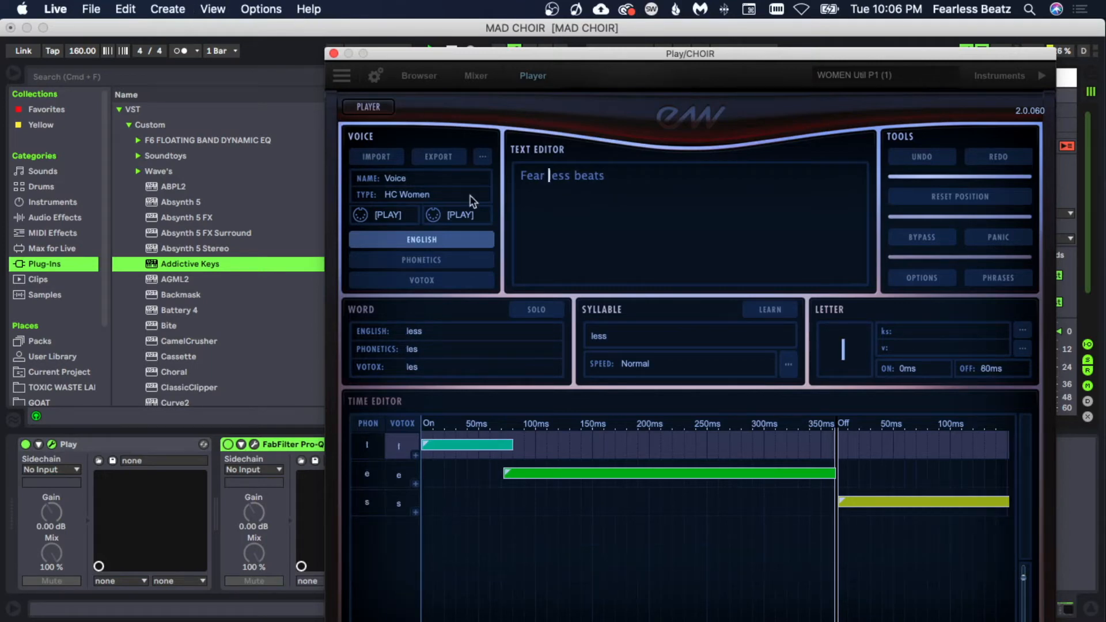
pyautogui.click(537, 213)
pyautogui.click(333, 53)
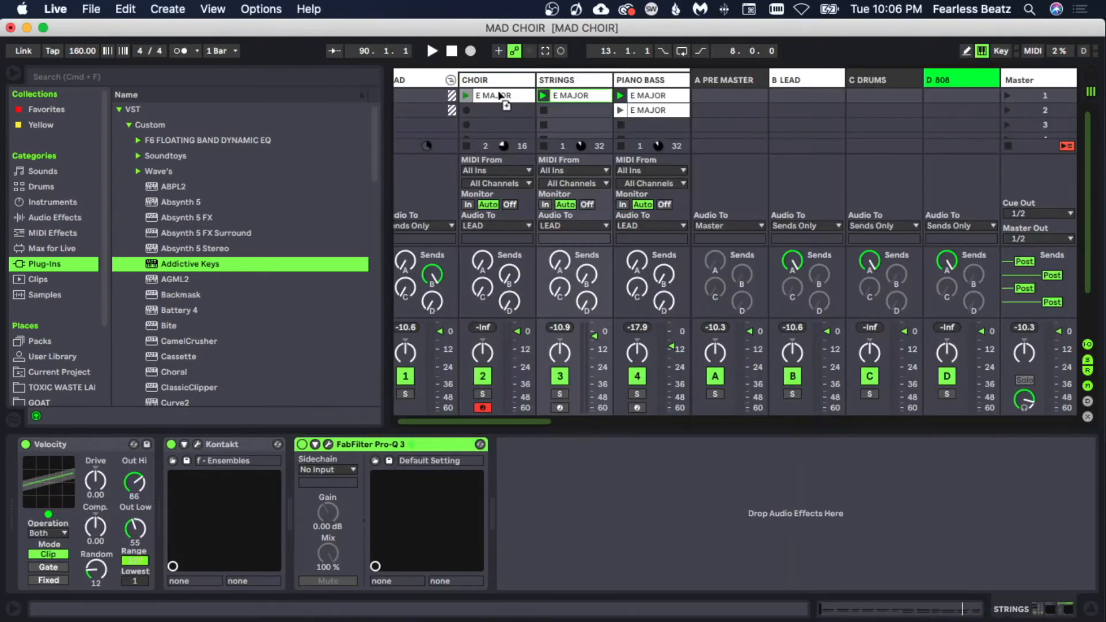
# In the CHOIR track's E MAJOR clip, delete the short stray notes and lengthen the chord notes until they meet.
pyautogui.doubleClick(471, 97)
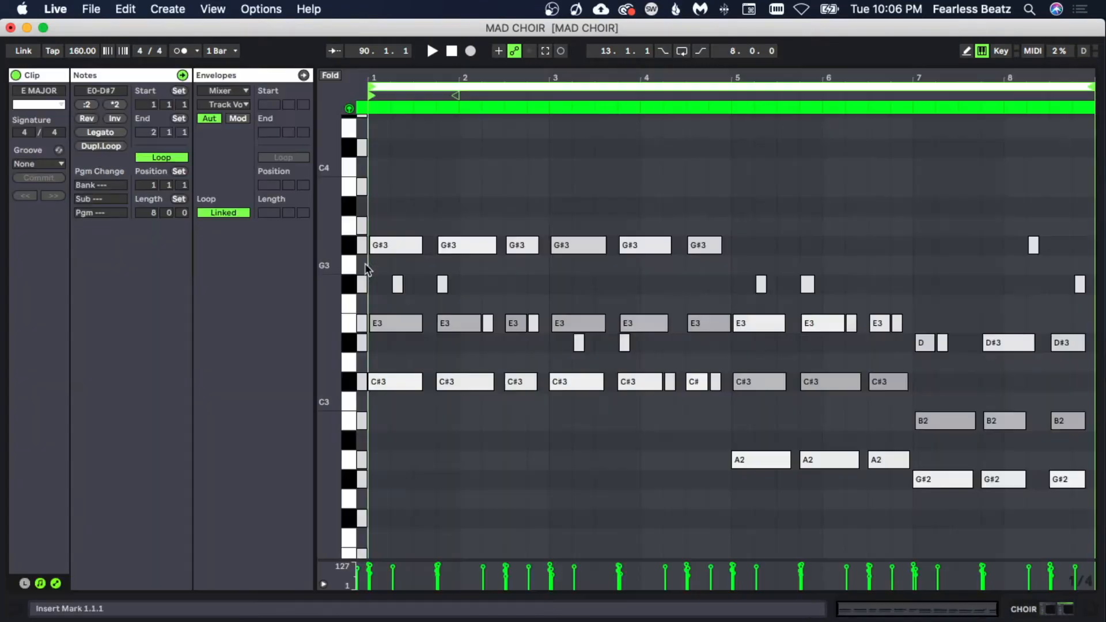
pyautogui.moveTo(385, 275); pyautogui.dragTo(517, 291)
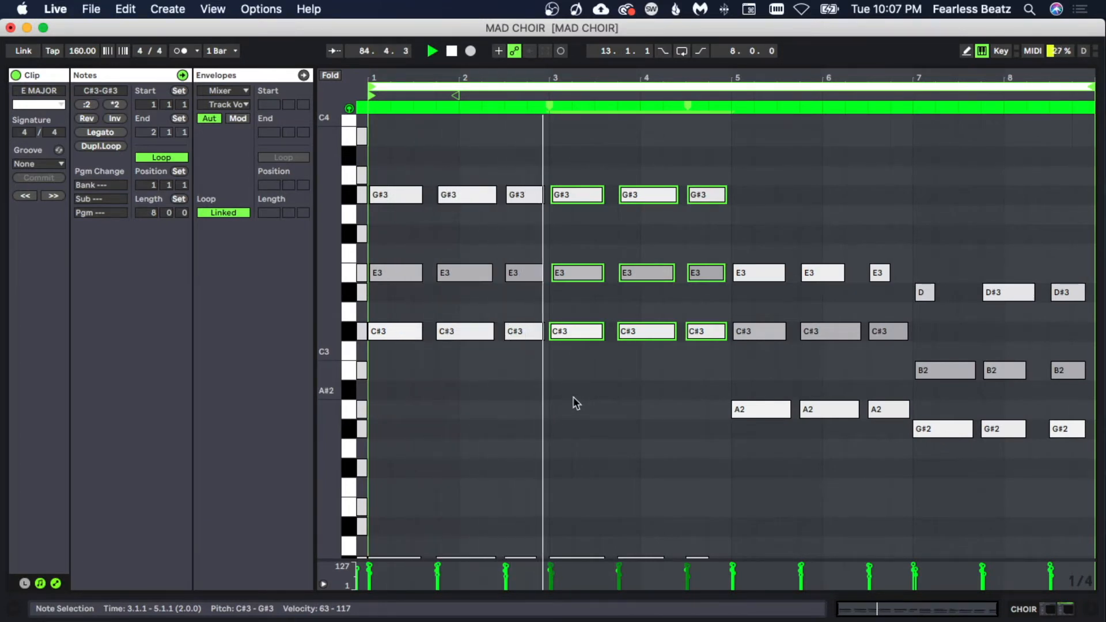
pyautogui.scroll(-1, 687, 386)
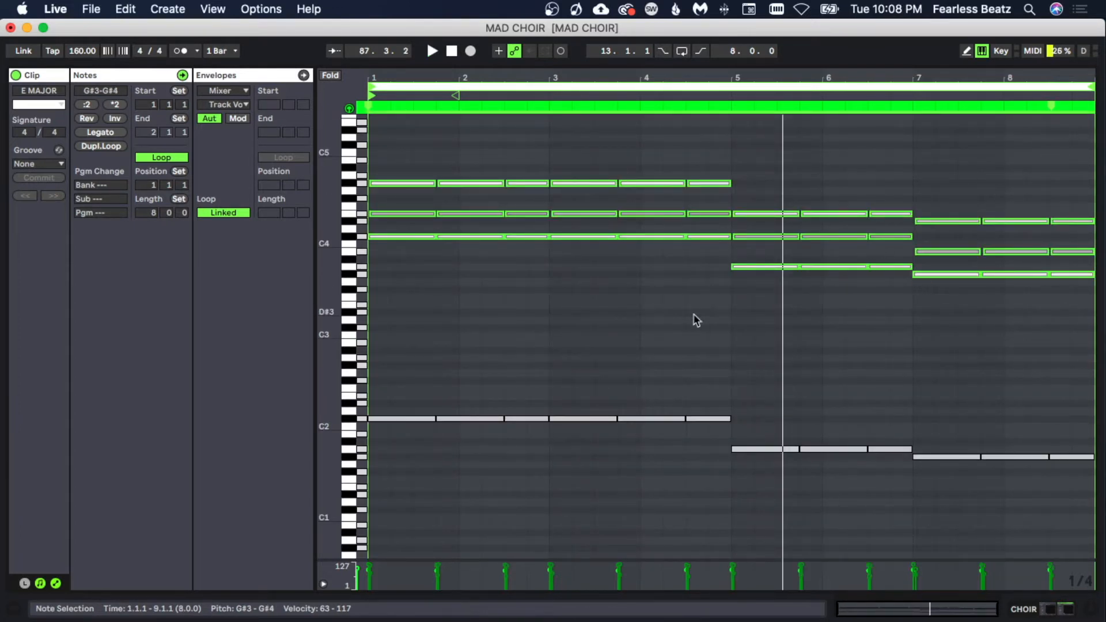
pyautogui.click(728, 308)
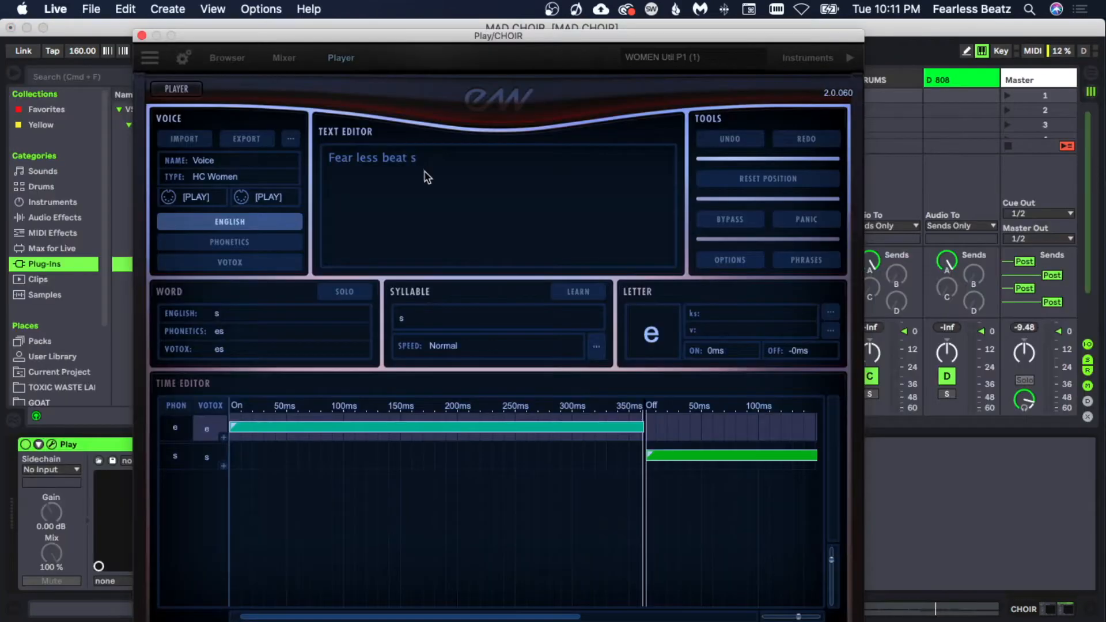
# Change the phrase's last syllable to "ss" in WordBuilder and close the plug-in window.
pyautogui.write('s')
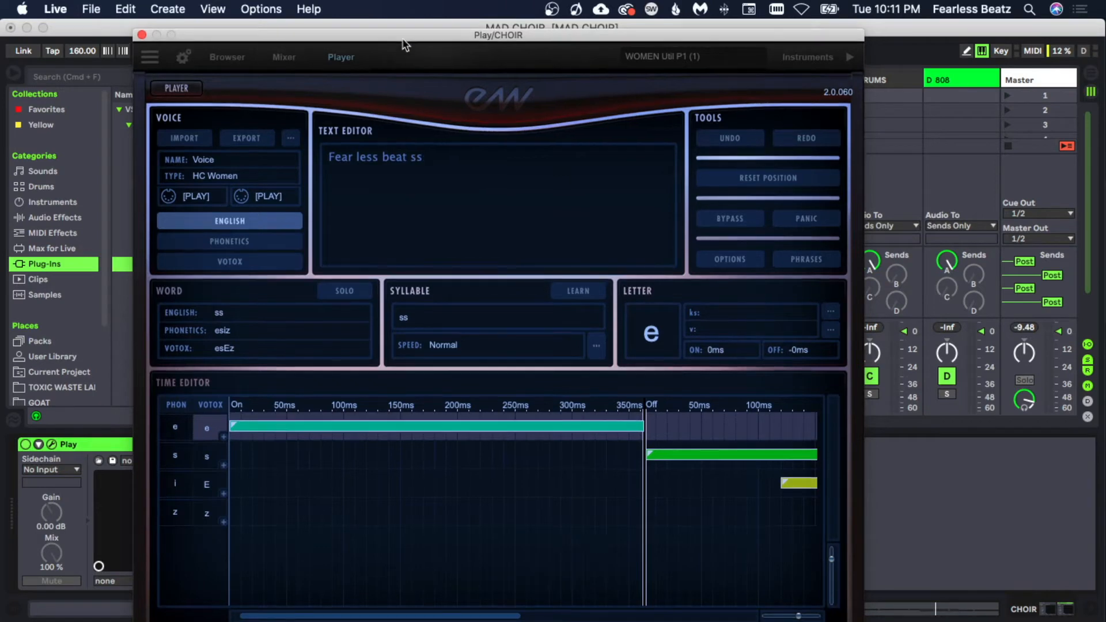
pyautogui.click(141, 35)
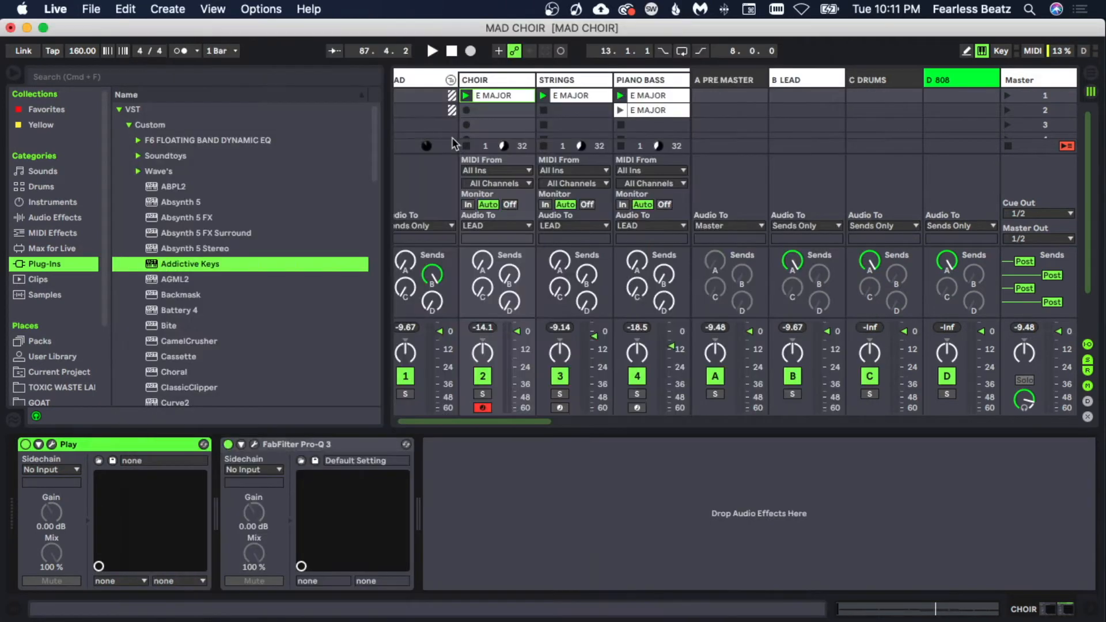
# Play the CHOIR track's E MAJOR clip and shorten the chord just before bar 3 so it ends at 2.4.3.
pyautogui.doubleClick(499, 96)
pyautogui.press('space')
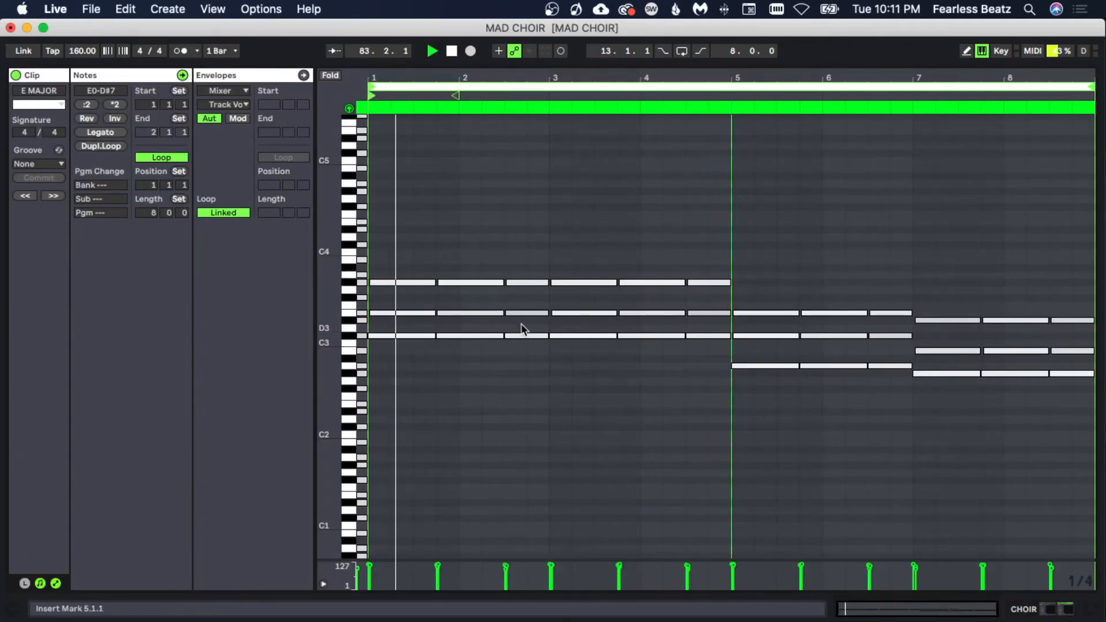
pyautogui.scroll(5, 550, 126)
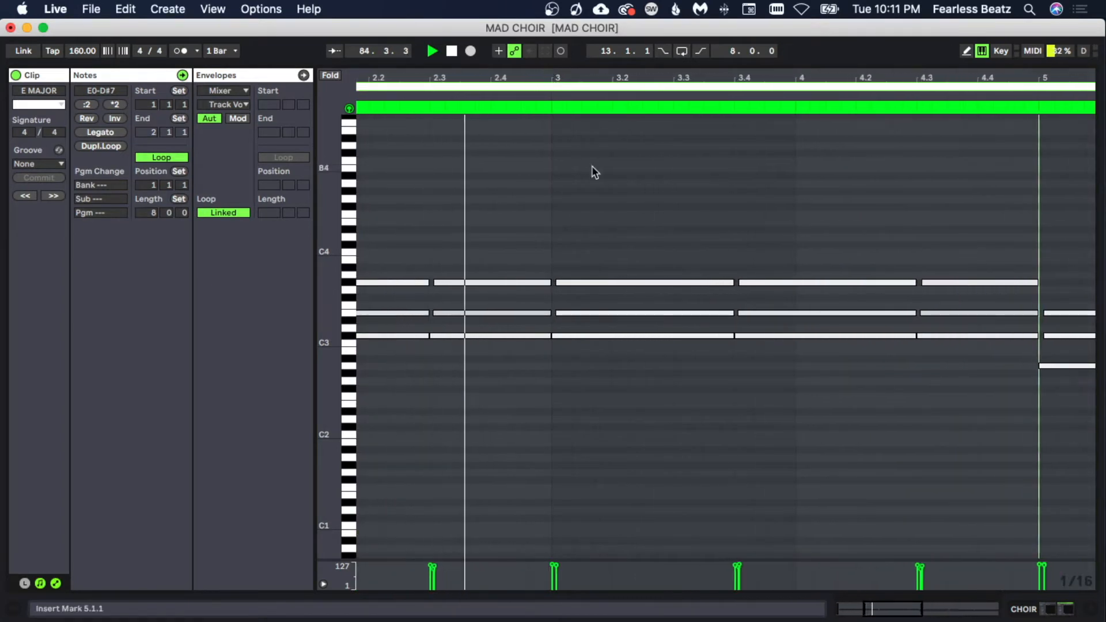
pyautogui.press('space')
pyautogui.moveTo(546, 248); pyautogui.dragTo(520, 334)
# Add a short C#3, E3 and G#3 chord filling the gap from 2.4.3 to 3.1.1.
pyautogui.doubleClick(528, 336)
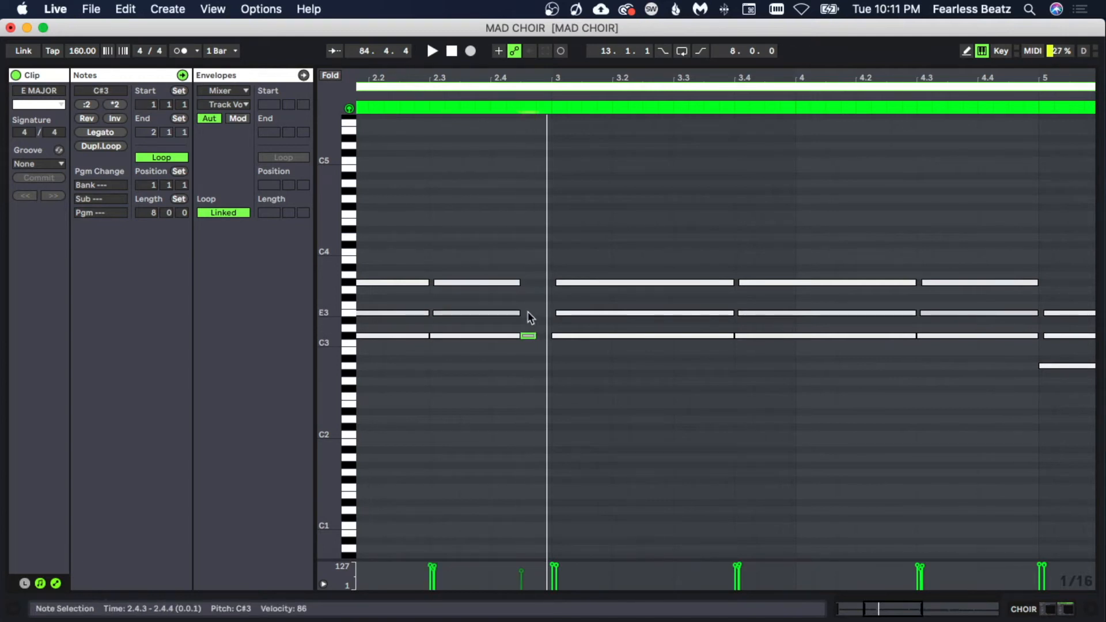
pyautogui.doubleClick(528, 312)
pyautogui.doubleClick(528, 282)
pyautogui.moveTo(532, 275); pyautogui.dragTo(550, 335)
# Play the edited passage and move the start of the short chord before bar 3 slightly earlier.
pyautogui.press('space')
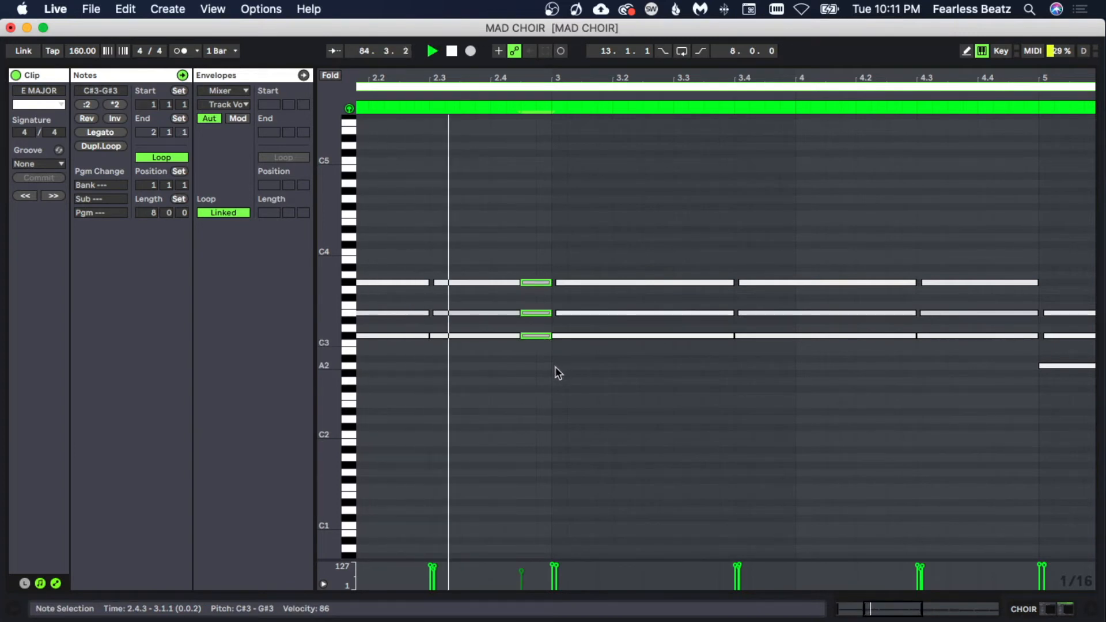
pyautogui.press('space')
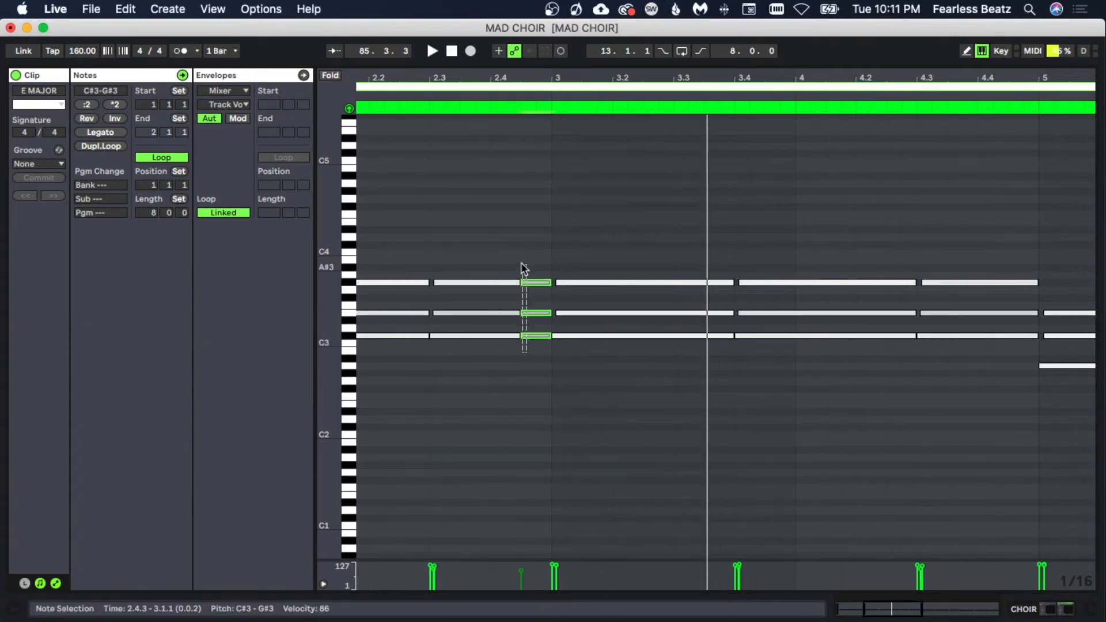
pyautogui.moveTo(521, 281); pyautogui.dragTo(509, 280)
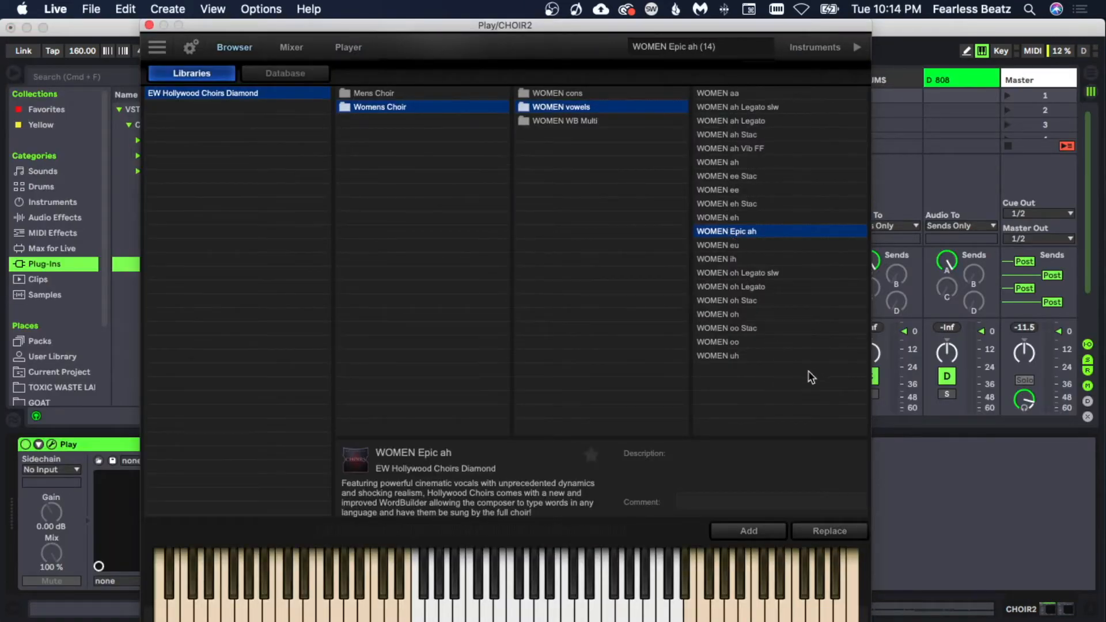
# Replace the CHOIR2 instrument with the WOMEN Epic ah patch from the WOMEN vowels folder.
pyautogui.click(814, 536)
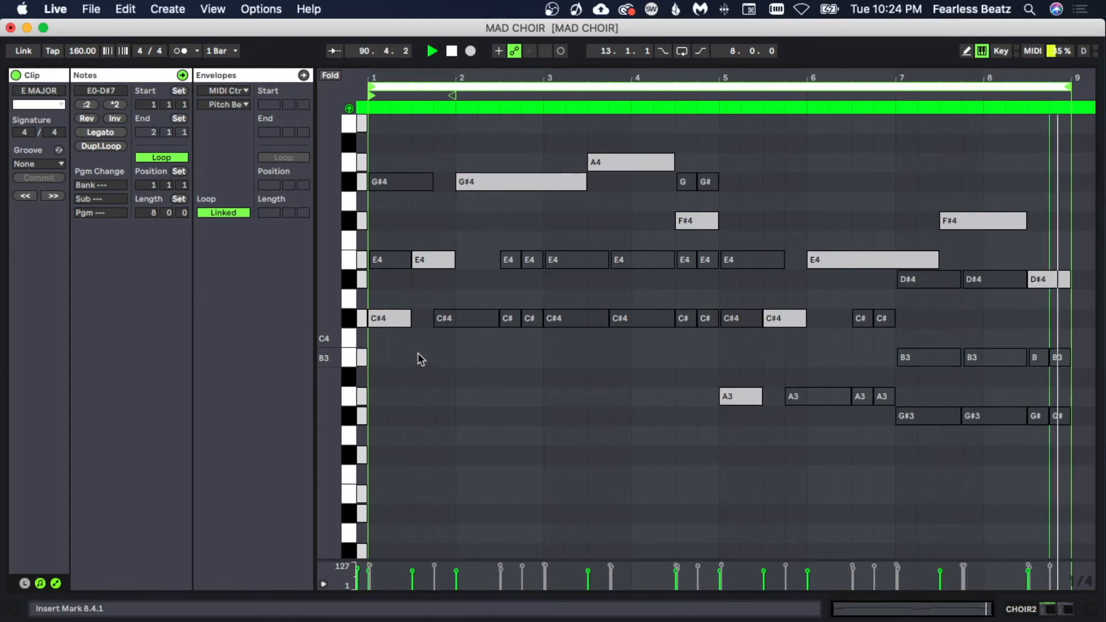
# Duplicate the whole CHOIR2 melody one octave lower, starting on C#3 at the beginning of the clip.
pyautogui.click(408, 314)
pyautogui.keyDown('shift'); pyautogui.click(427, 258); pyautogui.keyUp('shift')
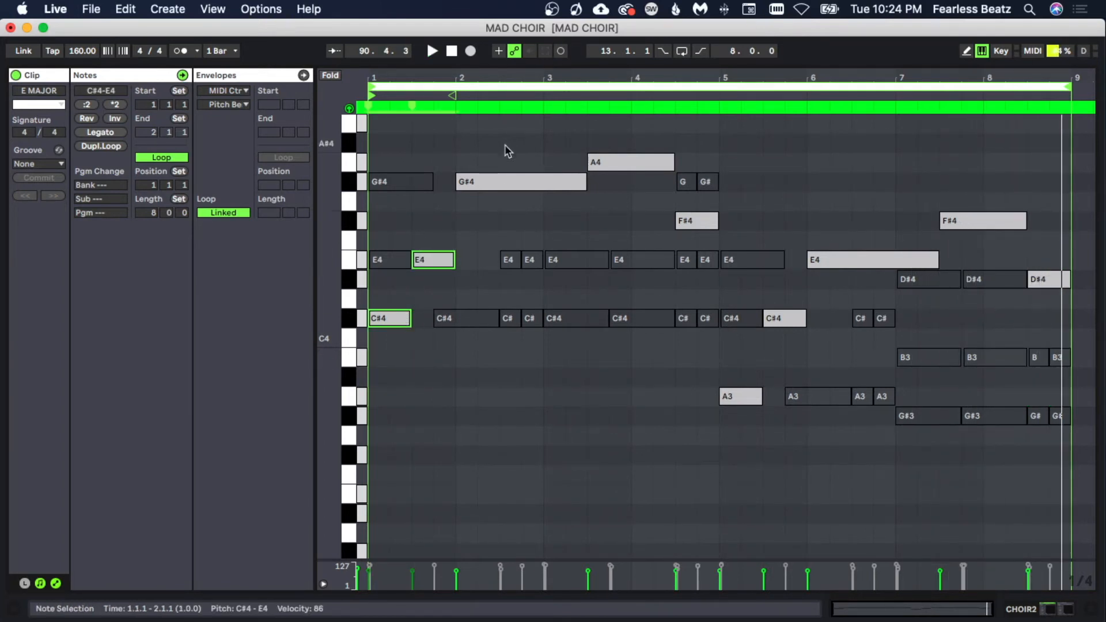
pyautogui.keyDown('shift'); pyautogui.click(506, 182); pyautogui.keyUp('shift')
pyautogui.keyDown('shift'); pyautogui.click(634, 162); pyautogui.keyUp('shift')
pyautogui.keyDown('shift'); pyautogui.click(699, 220); pyautogui.keyUp('shift')
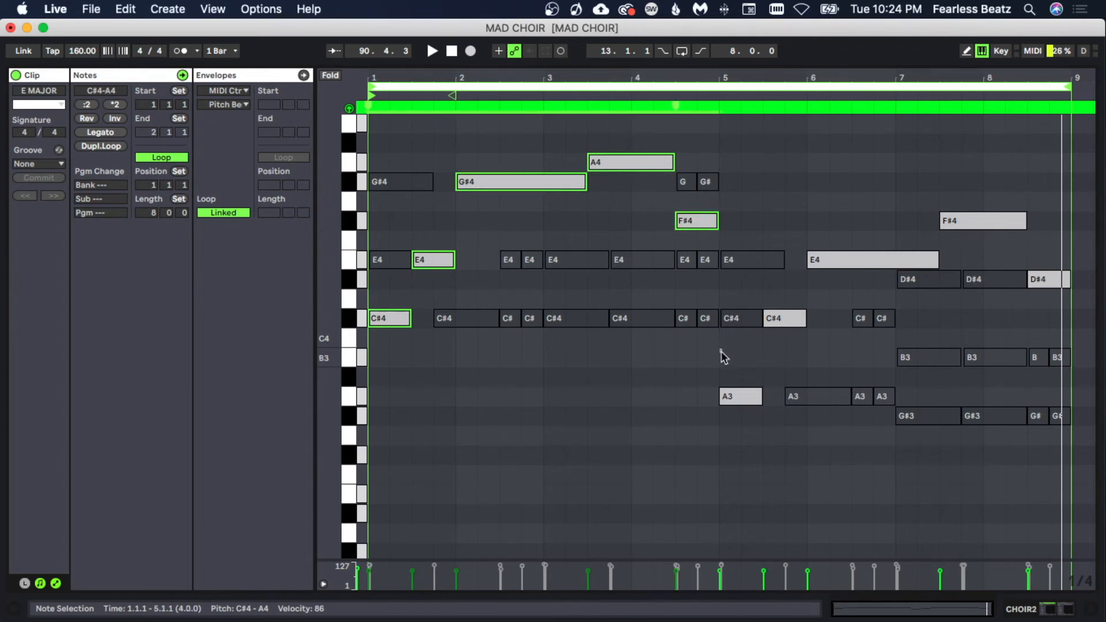
pyautogui.keyDown('shift'); pyautogui.click(743, 394); pyautogui.keyUp('shift')
pyautogui.keyDown('shift'); pyautogui.click(796, 315); pyautogui.keyUp('shift')
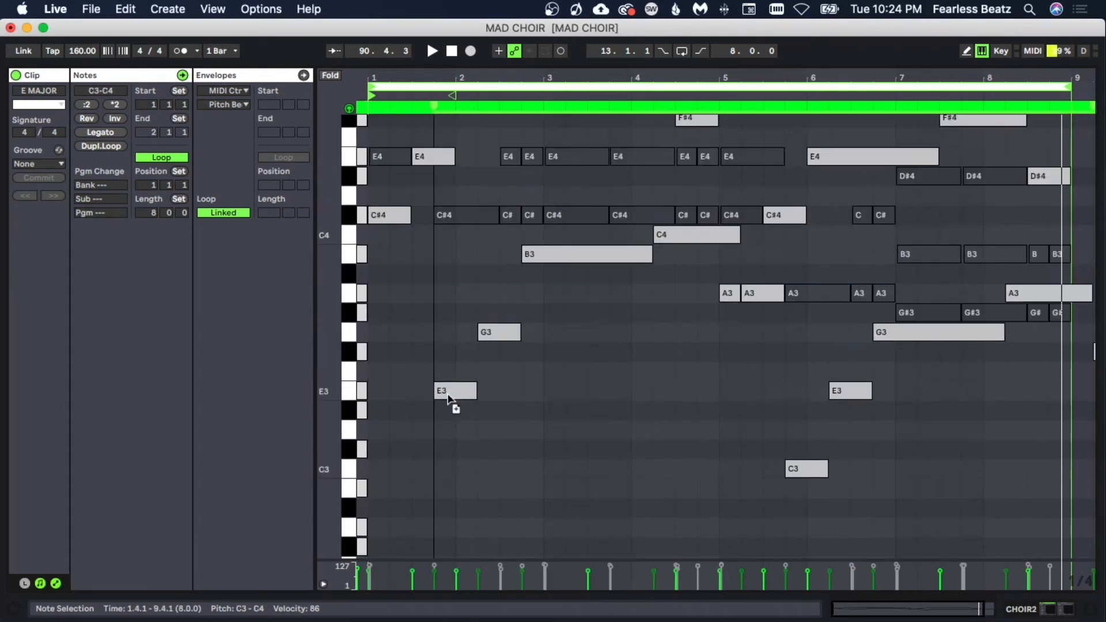
pyautogui.moveTo(449, 399); pyautogui.dragTo(393, 453)
# Raise the velocity of the lower-octave melody notes to 104 during playback and return to the session mixer.
pyautogui.press('space')
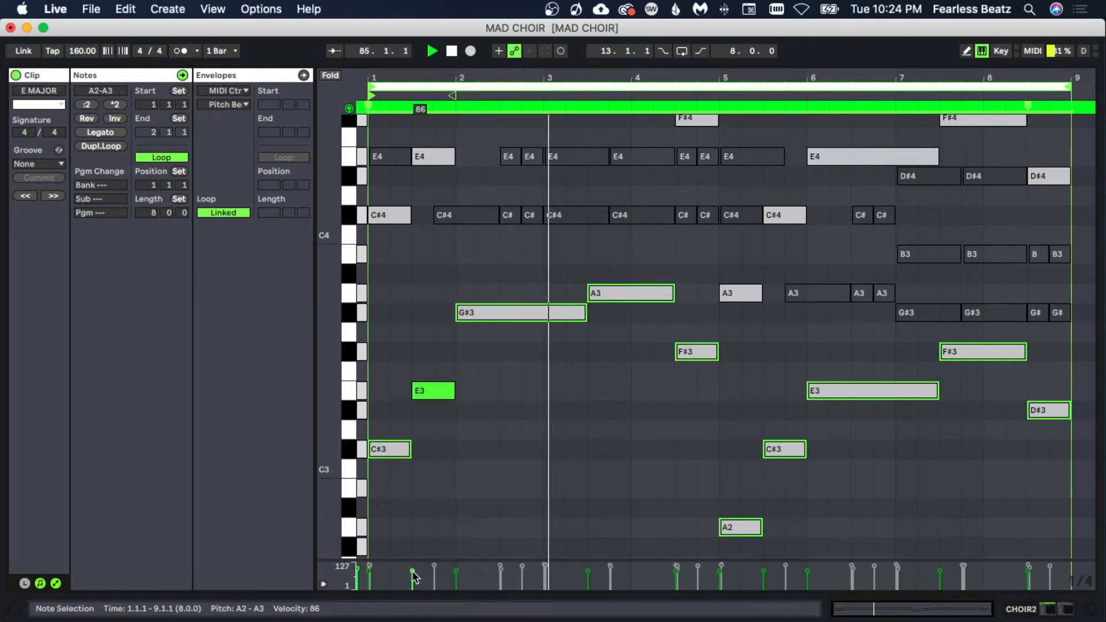
pyautogui.moveTo(412, 571); pyautogui.dragTo(419, 574)
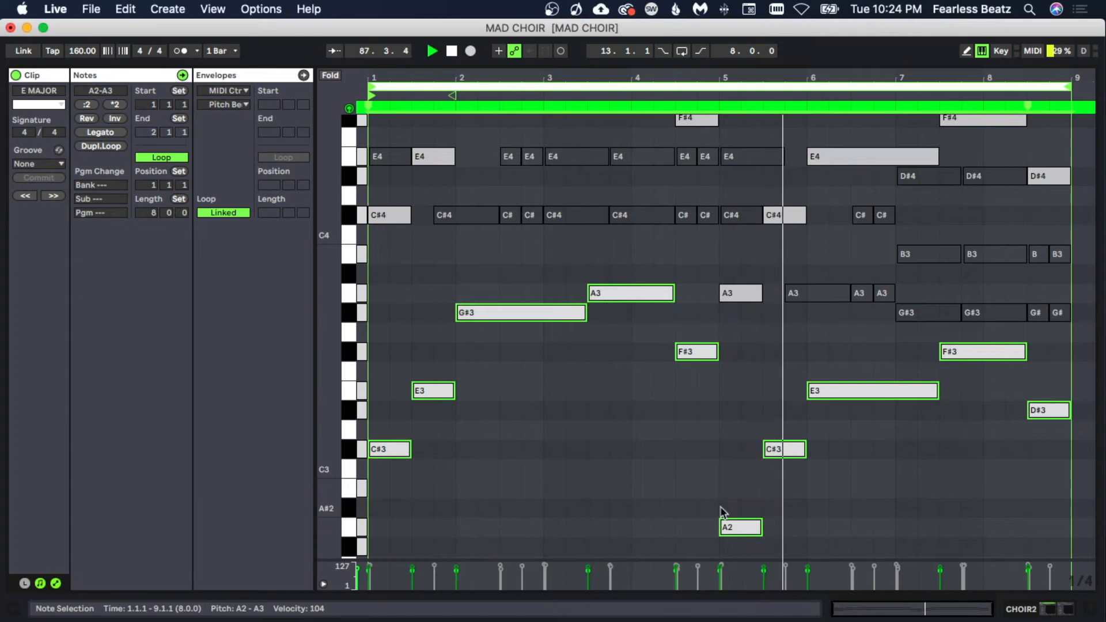
pyautogui.scroll(5, 620, 455)
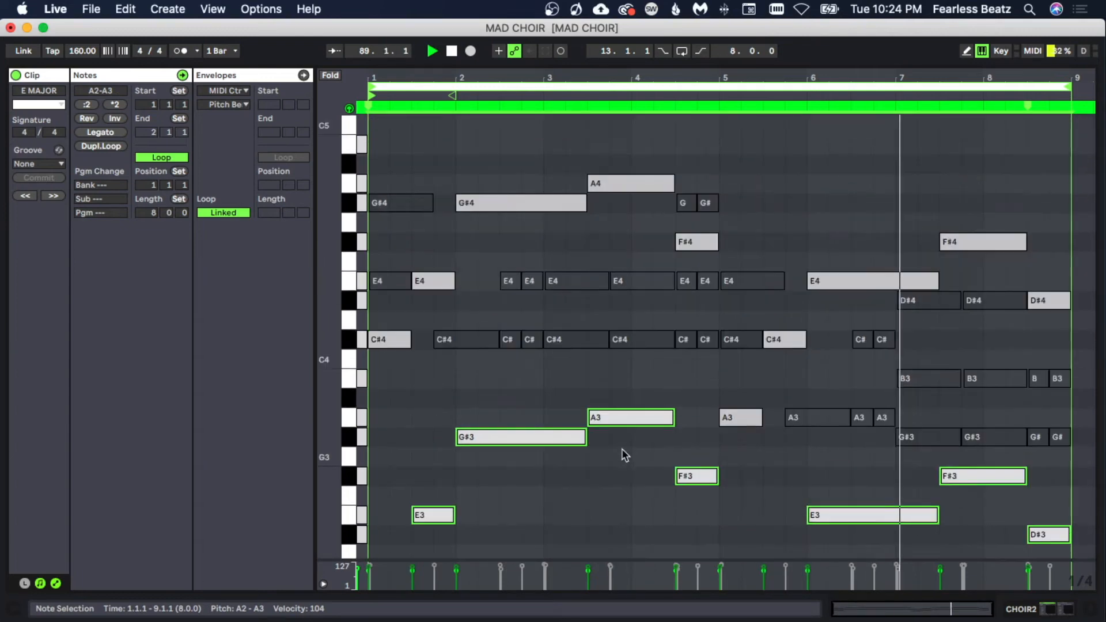
pyautogui.scroll(-7, 617, 446)
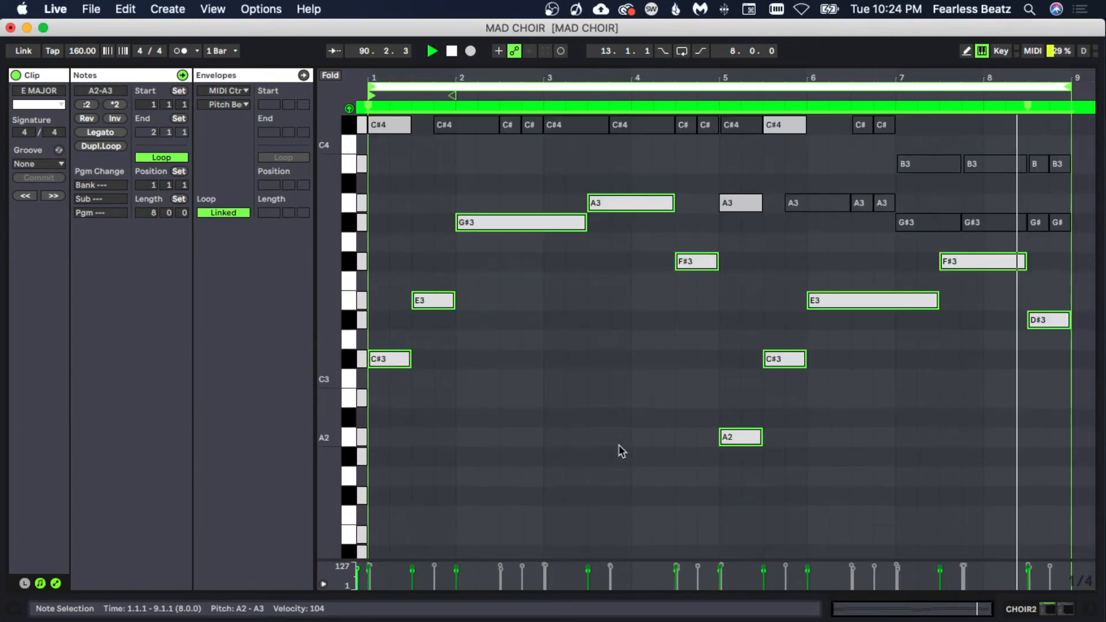
pyautogui.scroll(3, 618, 444)
pyautogui.scroll(2, 617, 444)
pyautogui.press('Tab')
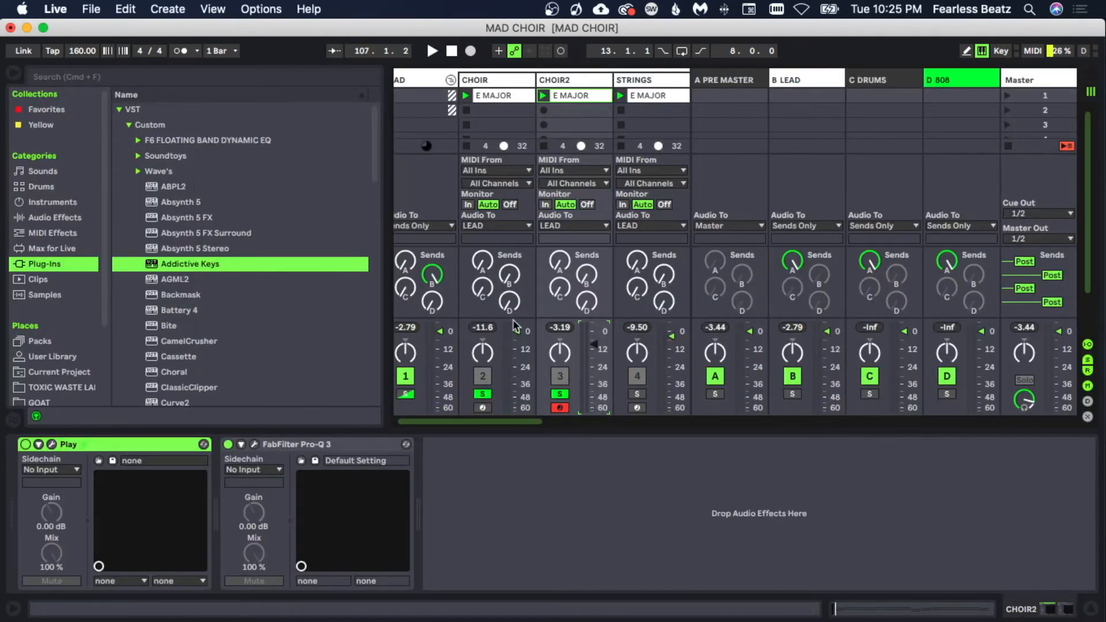
# Play the choir arrangement and review the CHOIR2 clip's notes and the track mix.
pyautogui.press('space')
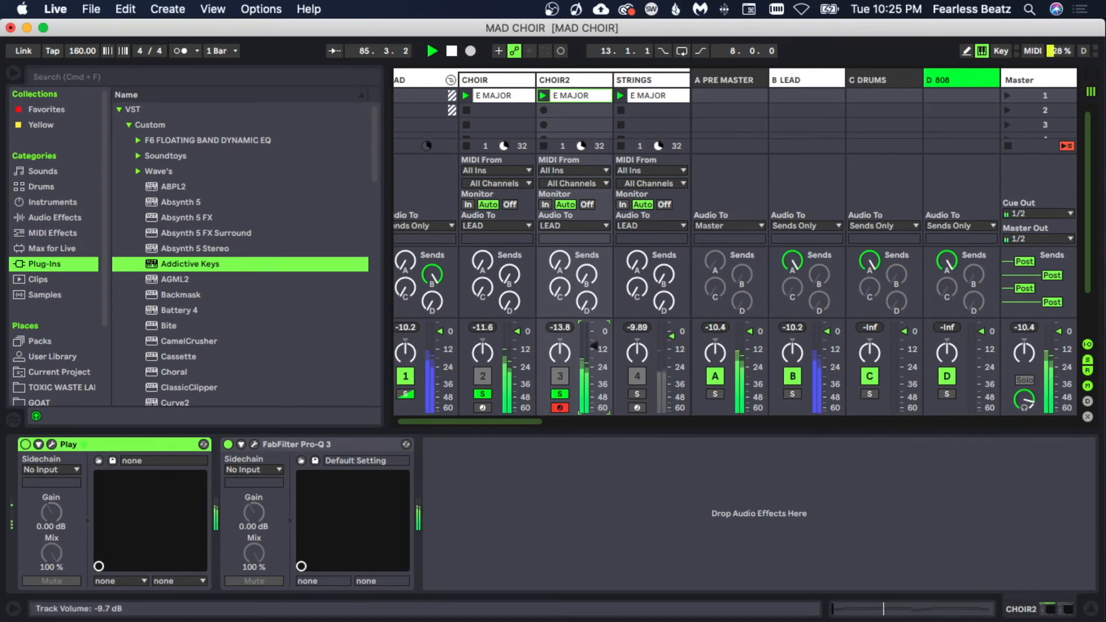
pyautogui.doubleClick(580, 96)
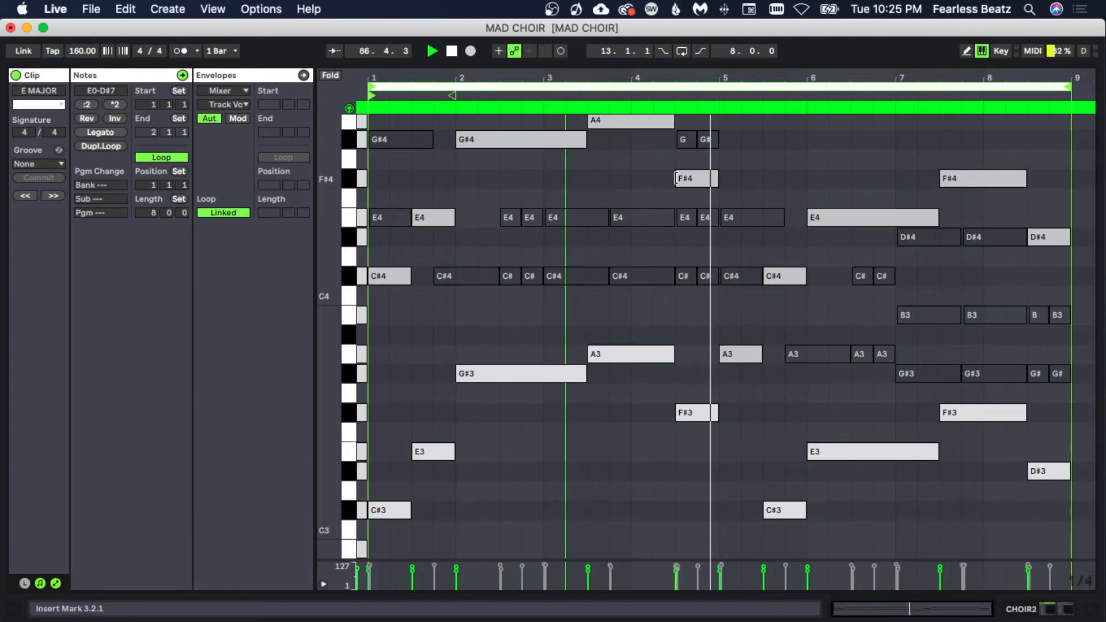
pyautogui.scroll(1, 710, 438)
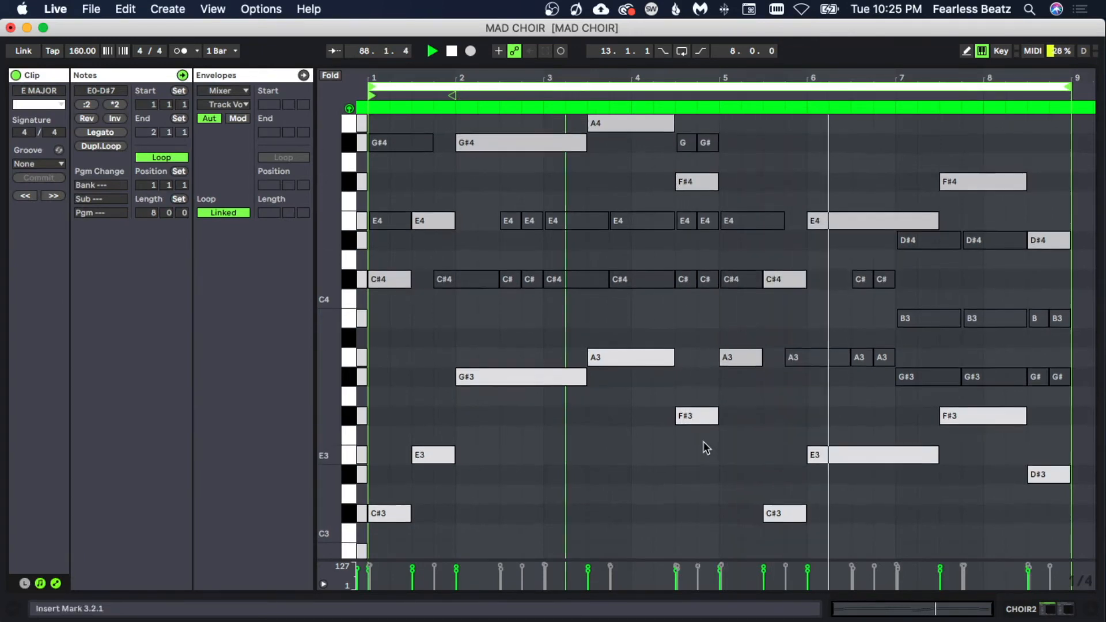
pyautogui.scroll(2, 706, 448)
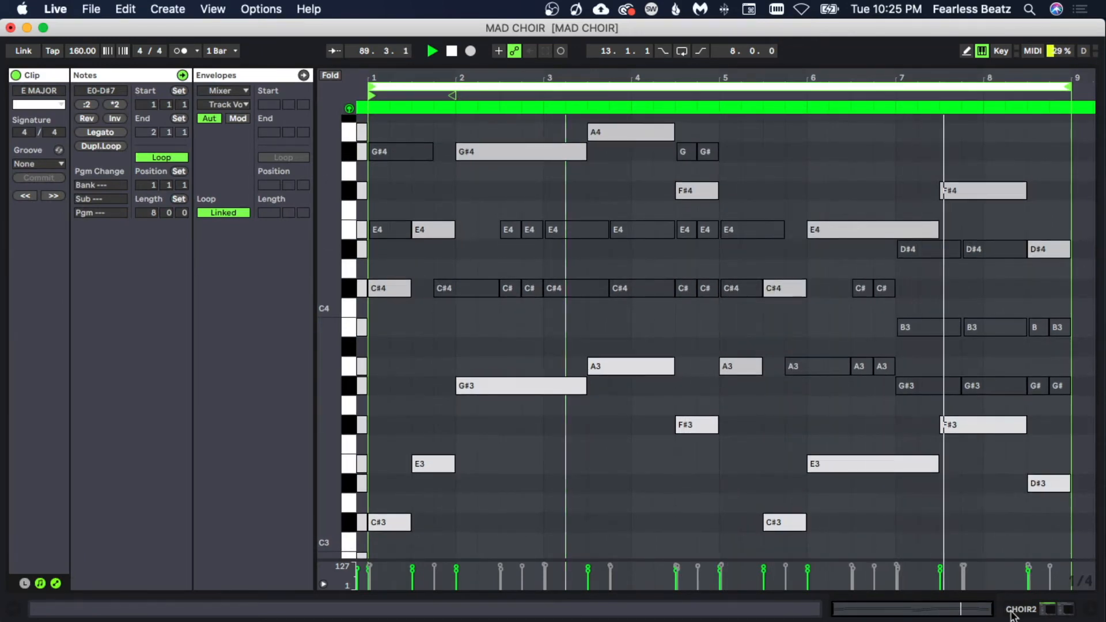
pyautogui.click(1013, 611)
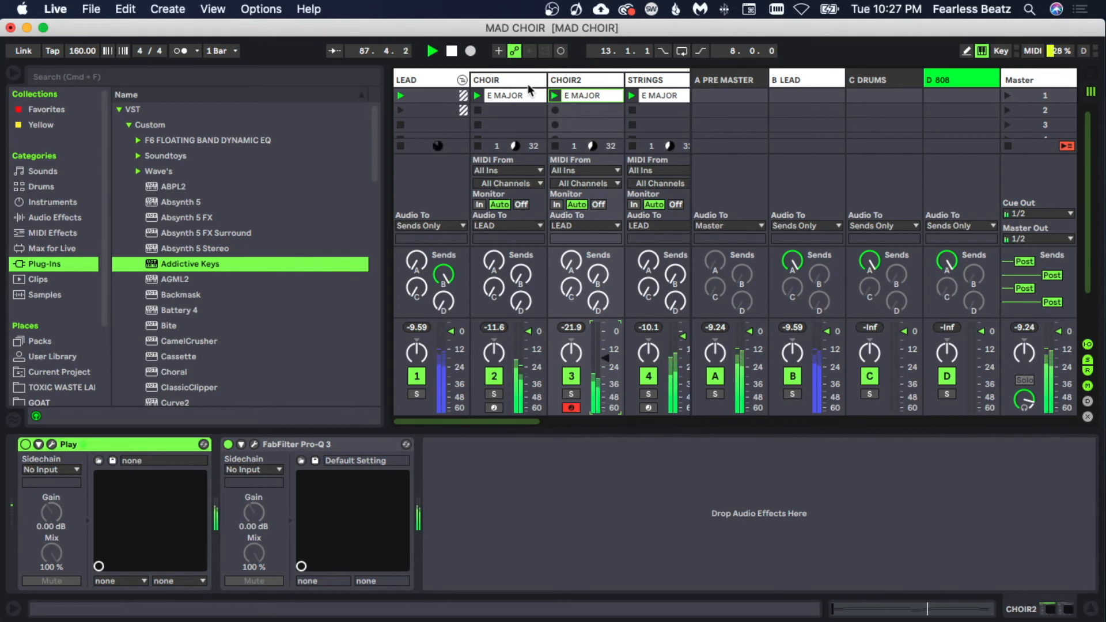
pyautogui.moveTo(527, 421)
pyautogui.mouseDown()
pyautogui.moveTo(555, 426)
pyautogui.moveTo(518, 422)
pyautogui.mouseUp()
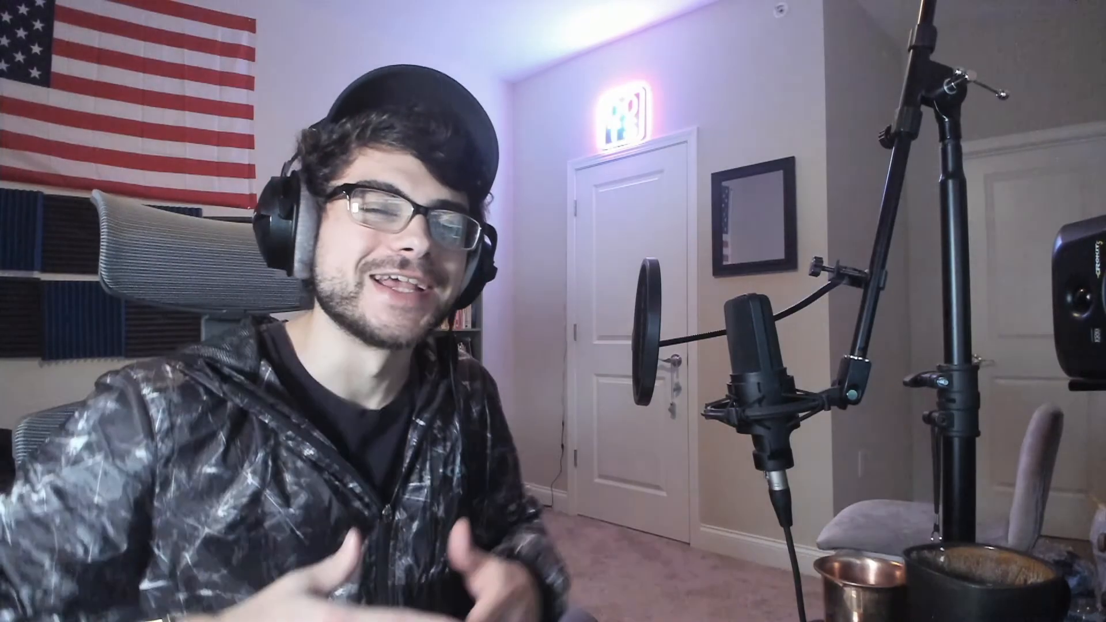